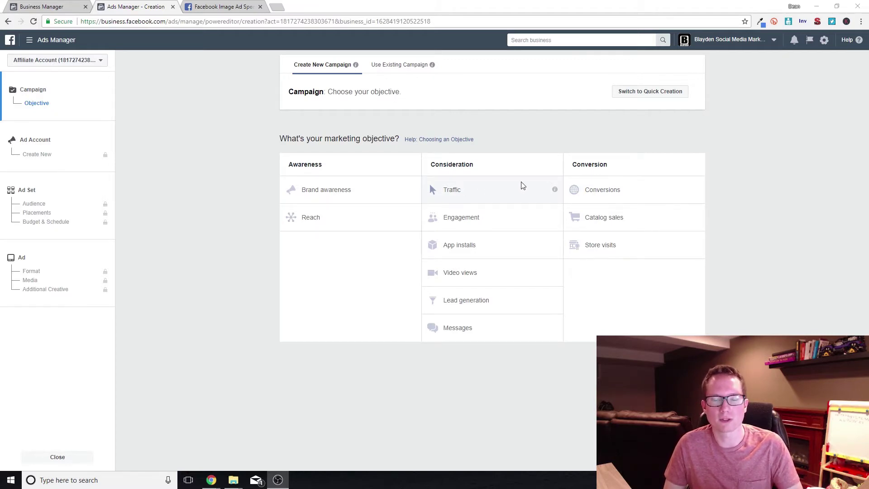
- Choose the Traffic objective, name the campaign "Traffic test" and continue to the ad set setup
click(454, 189)
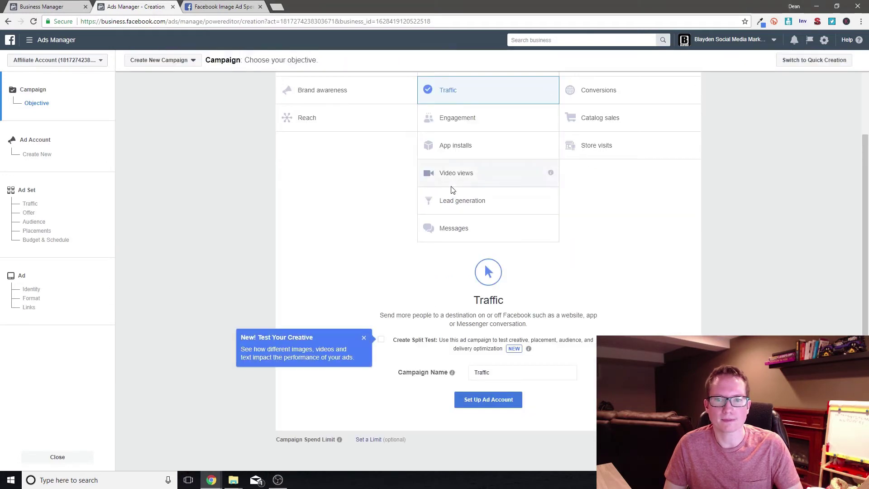
click(500, 372)
text(test)
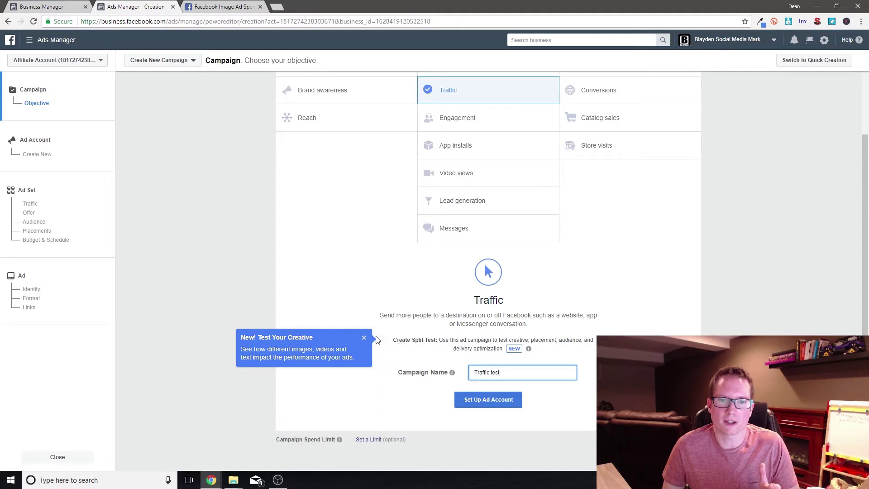
click(365, 338)
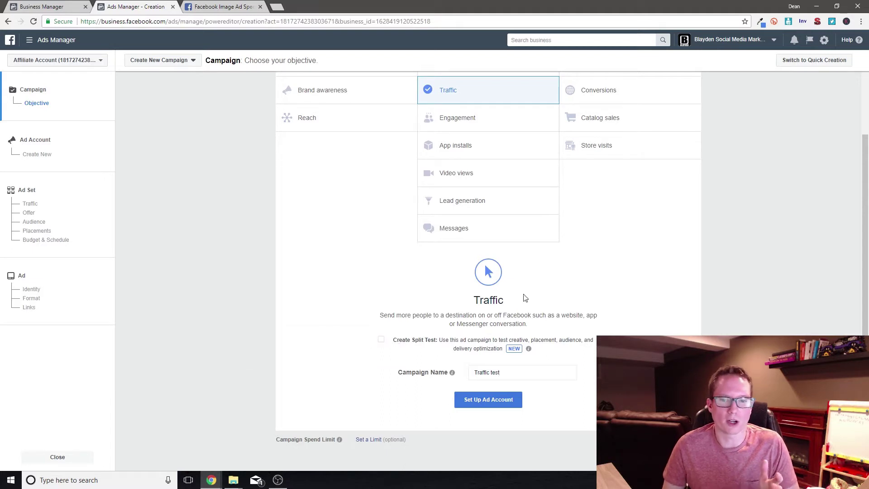
click(489, 400)
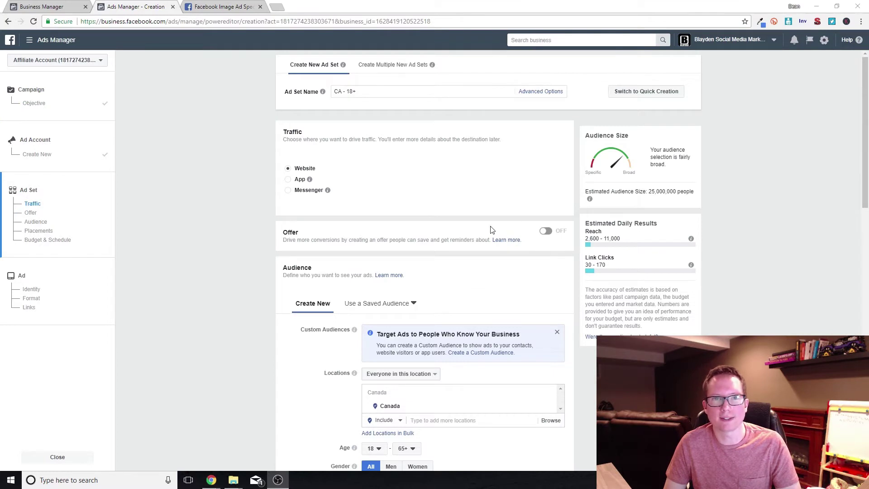
- Extend the ad set name to "CA - 18+ first traffic test"
click(395, 89)
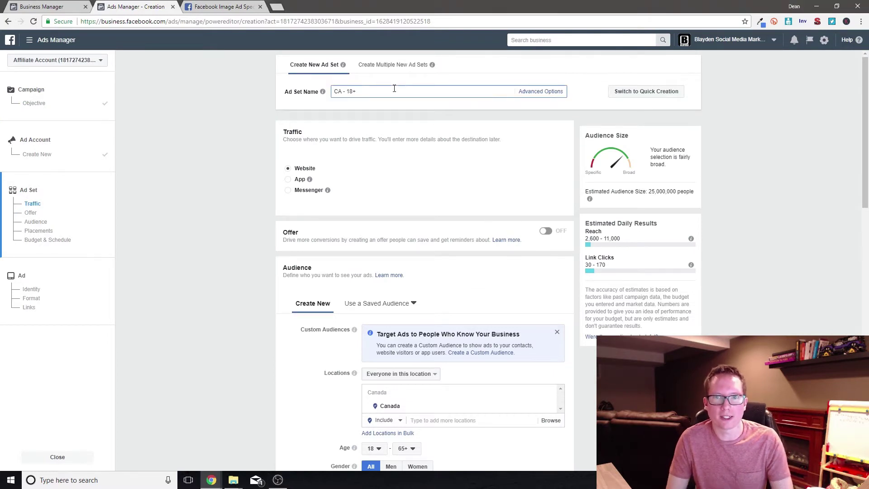
text(first traffic test)
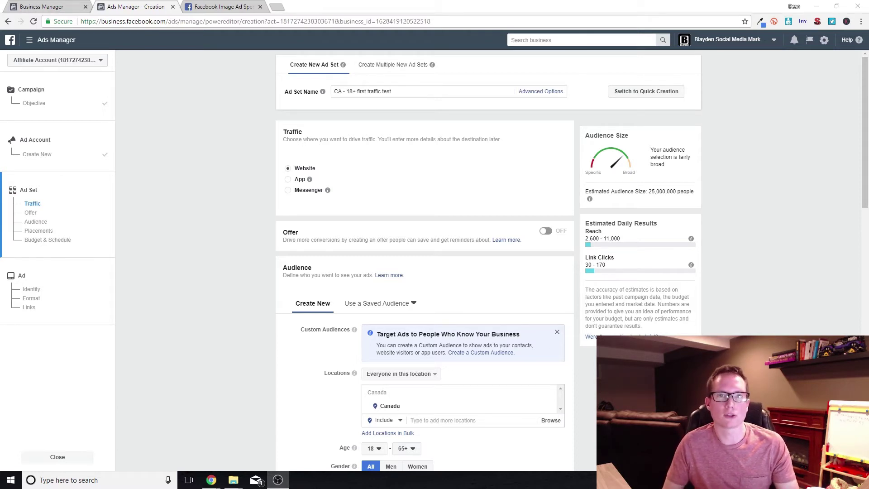
- Replace Canada with California, United States as the audience's targeted location
key(BackSpace)
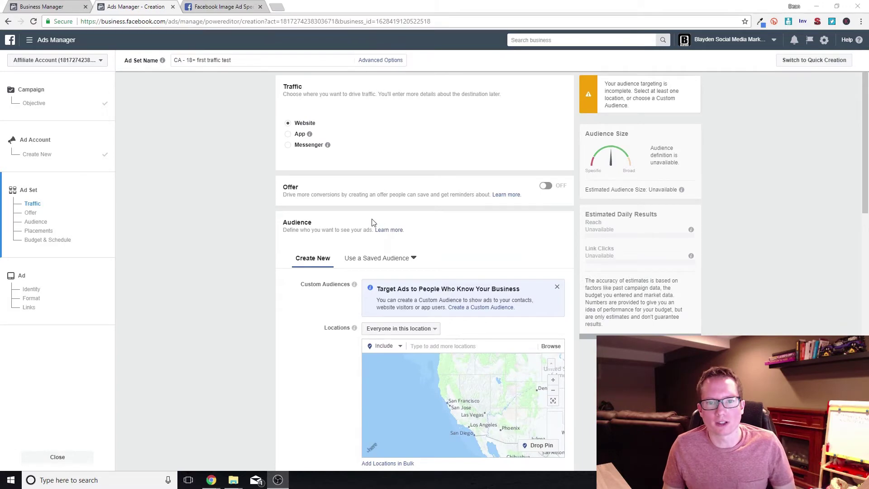
scroll(379, 245, down, 3)
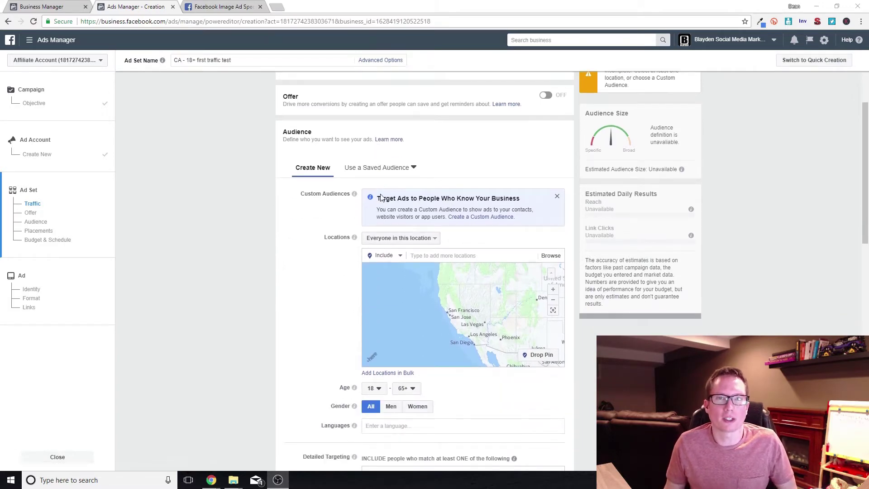
scroll(344, 219, down, 3)
scroll(337, 218, up, 2)
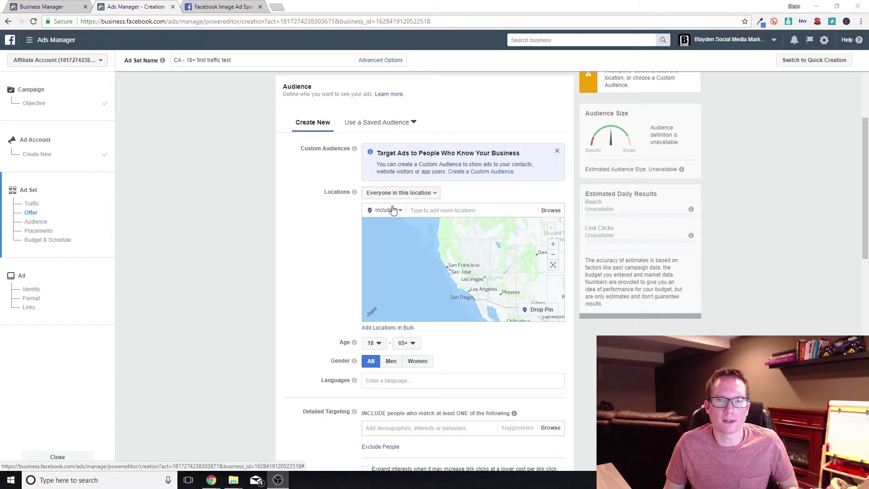
click(431, 211)
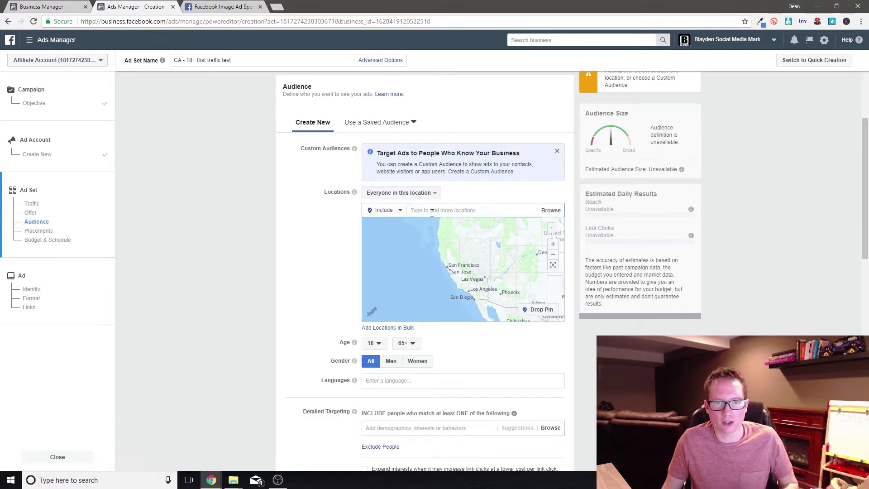
text(cali)
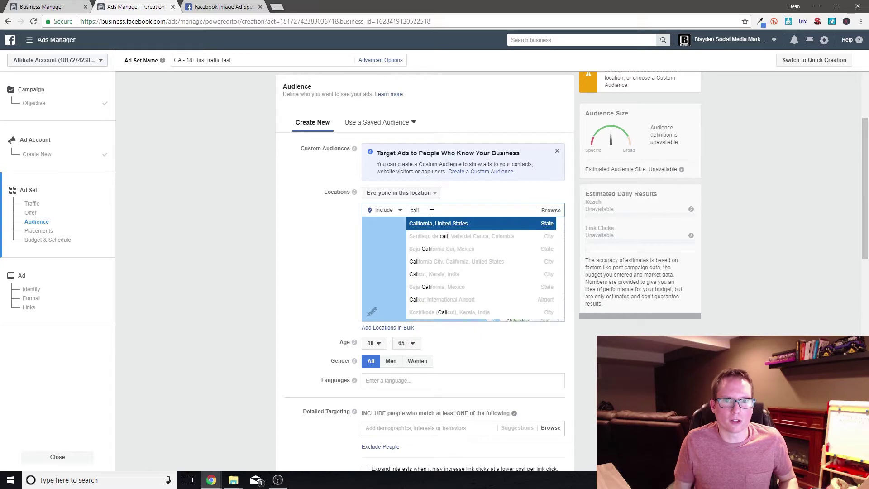
click(461, 224)
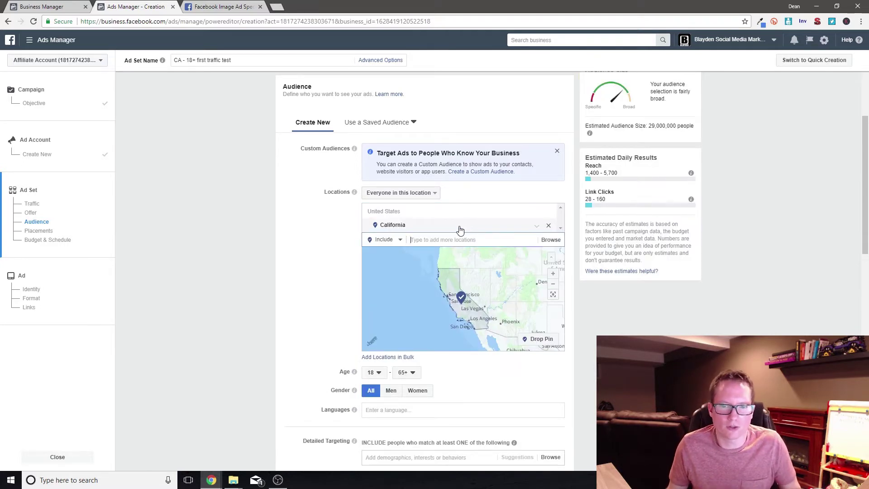
- Limit the audience to men aged 25 to 35
scroll(461, 227, down, 1)
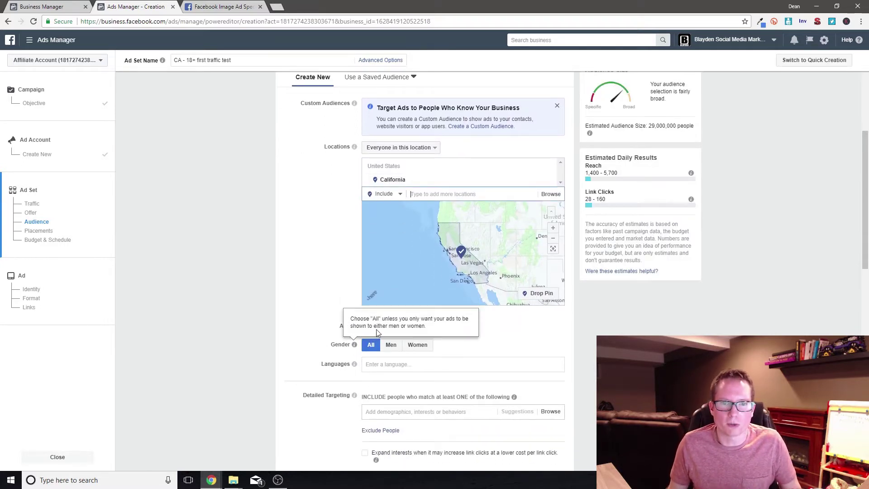
click(374, 326)
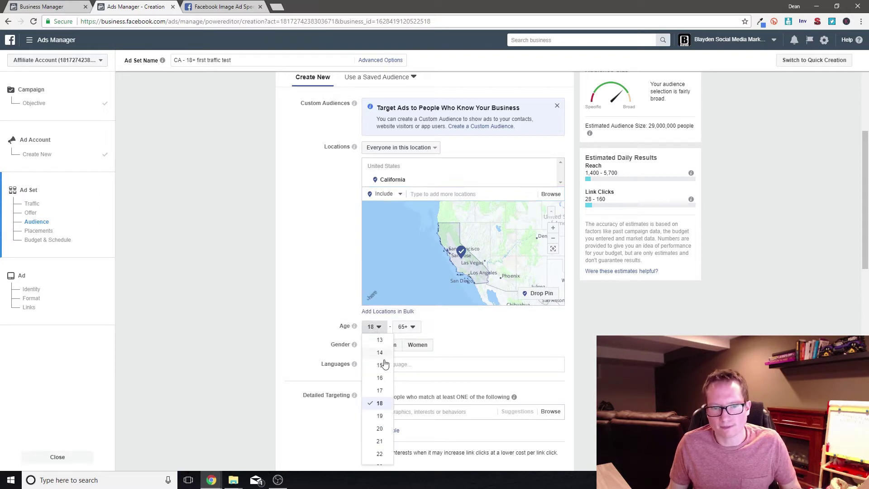
scroll(381, 385, down, 2)
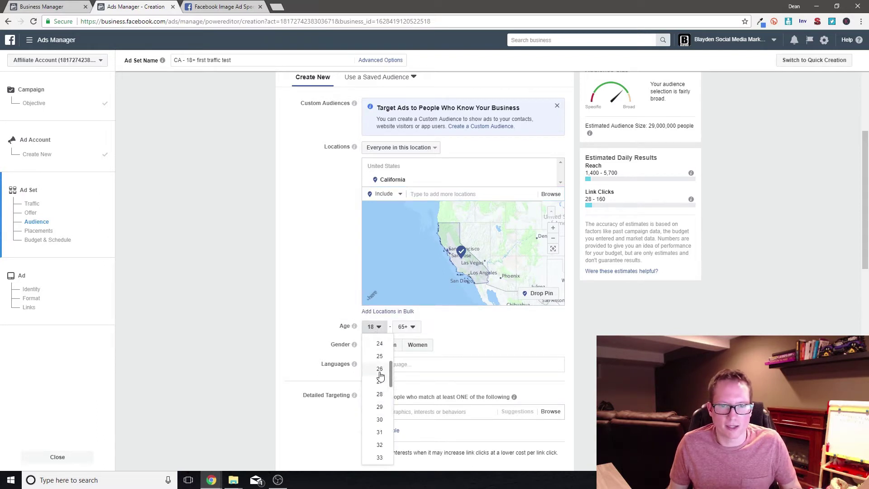
click(380, 357)
click(410, 327)
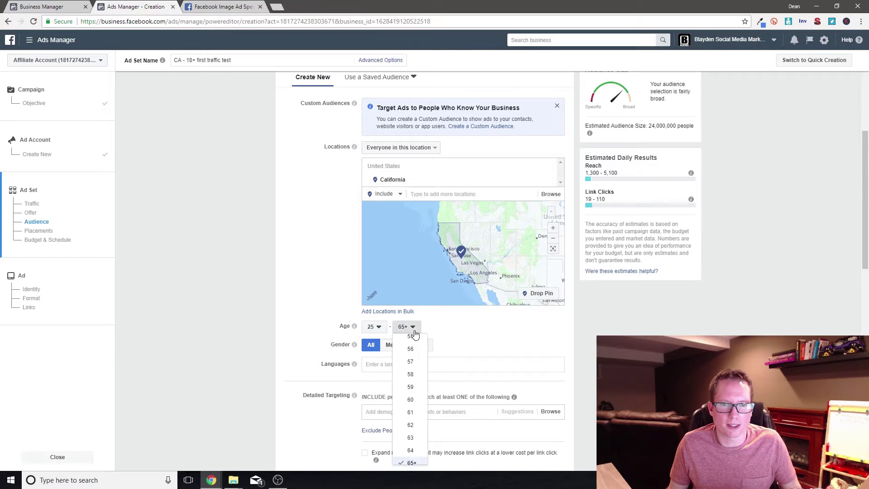
scroll(423, 406, up, 8)
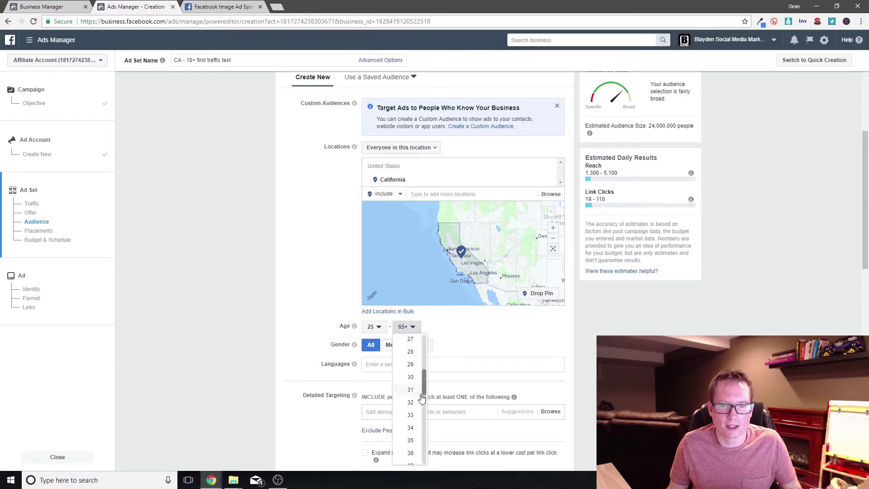
click(410, 441)
click(391, 345)
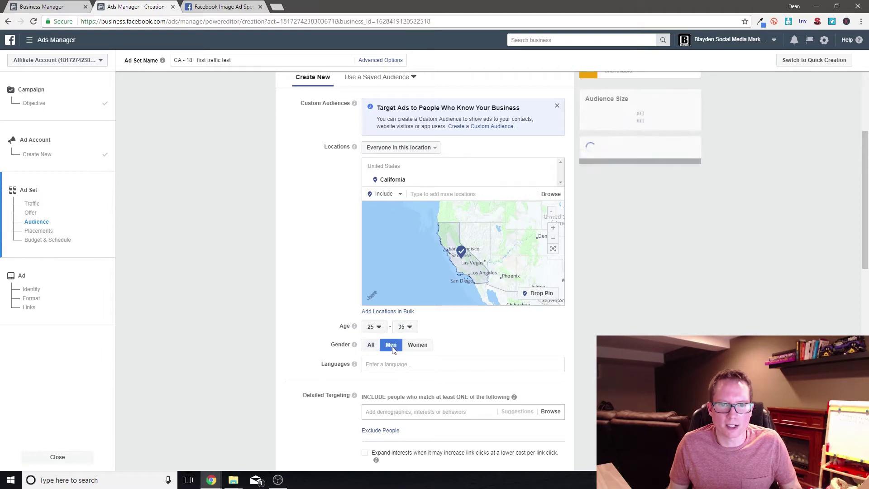
- Restrict the audience's language to English (All)
scroll(459, 346, down, 2)
click(537, 276)
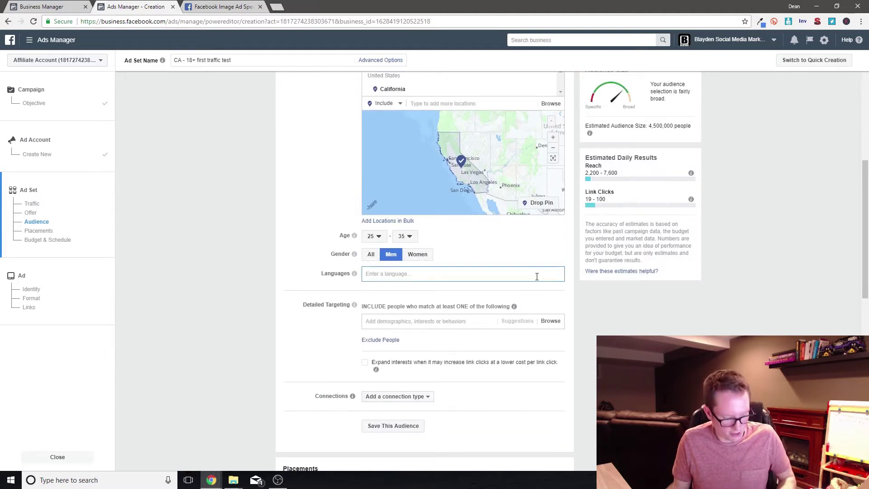
text(english)
key(Return)
- Browse the interest categories of the detailed targeting and add Tim Ferriss as an included interest
scroll(420, 245, down, 2)
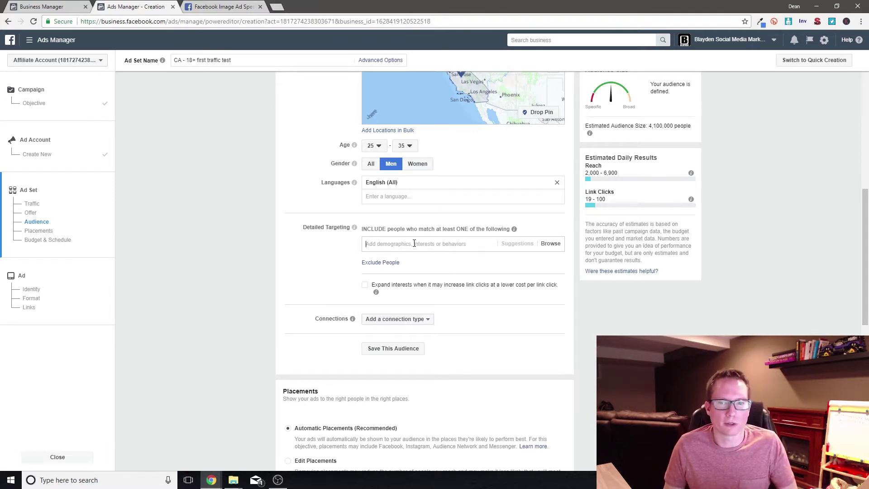
click(552, 244)
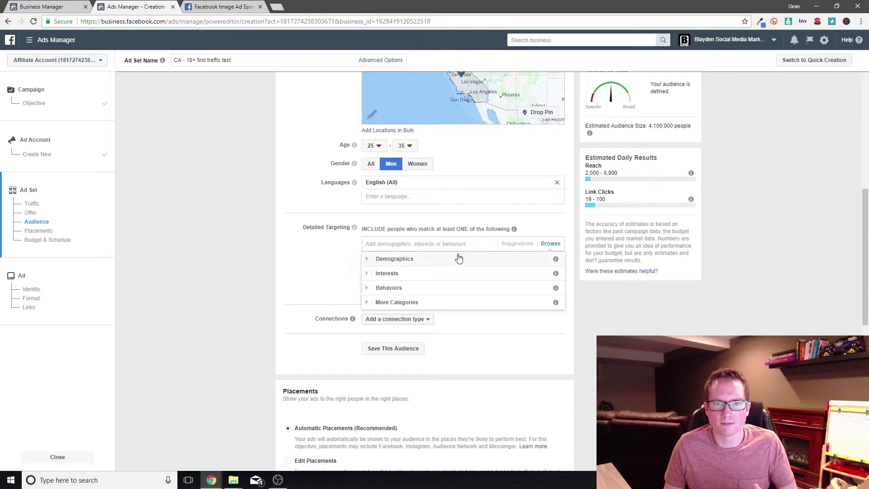
click(392, 273)
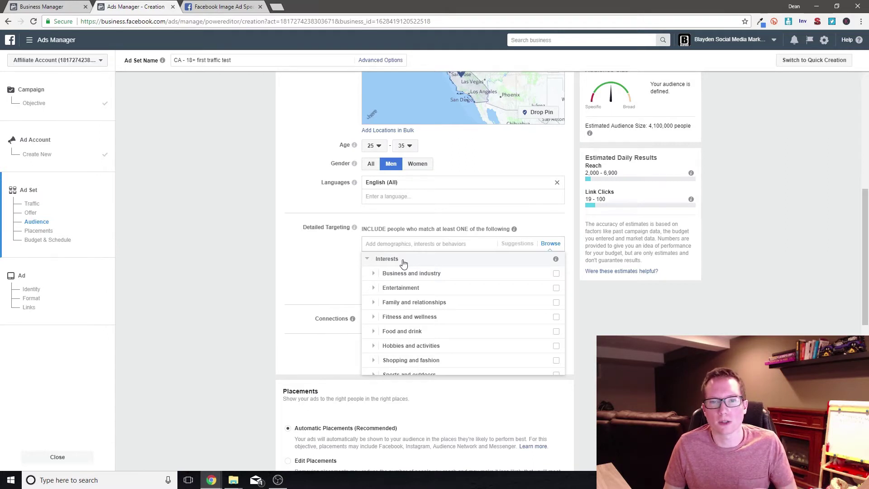
click(431, 243)
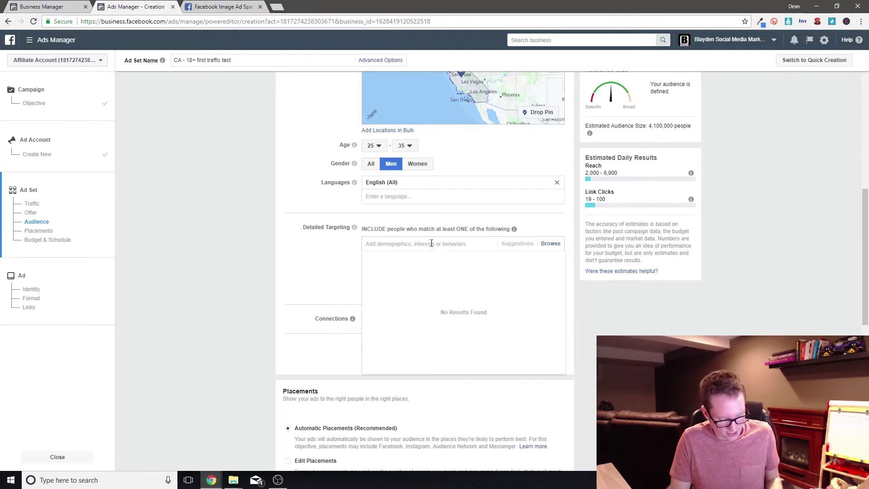
text(Tim)
click(488, 322)
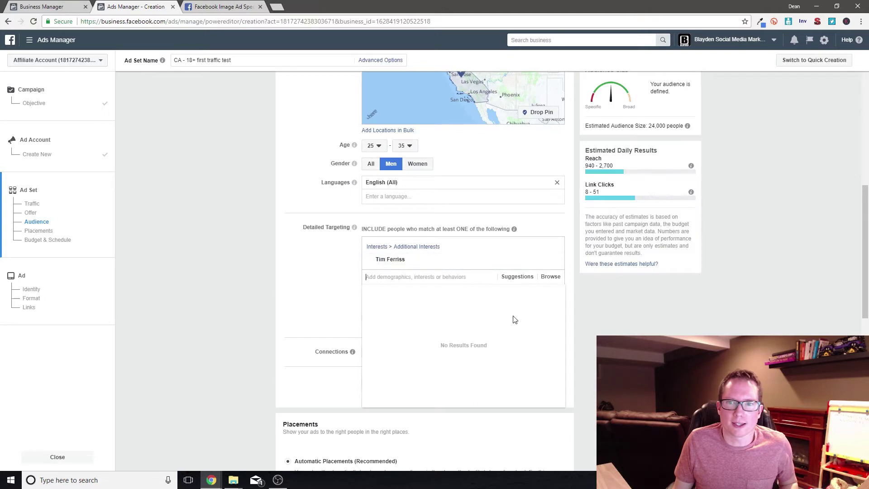
- Try Grant Cardone as a second interest in the same group as Tim Ferriss and remove it again
mouse_move(688, 127)
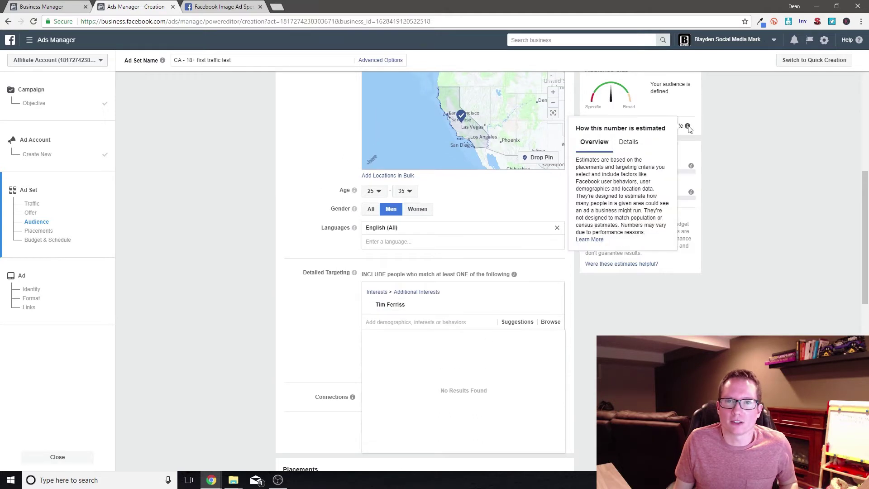
mouse_move(390, 308)
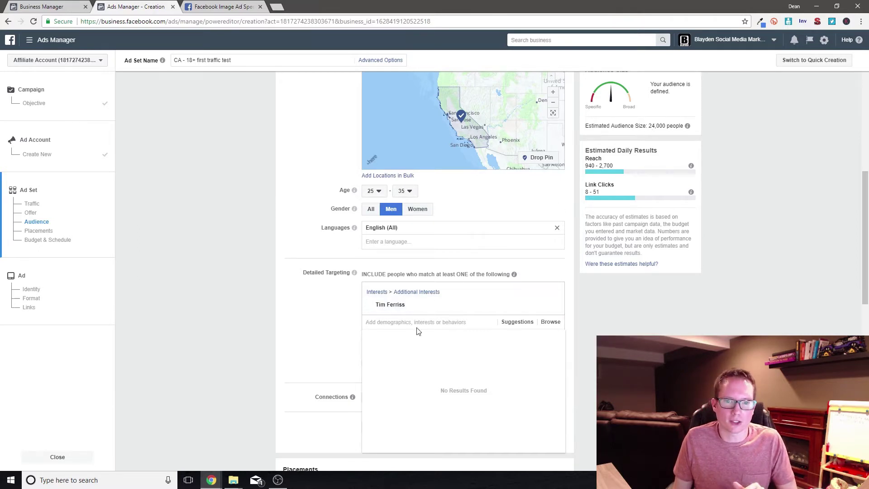
text(grant ca)
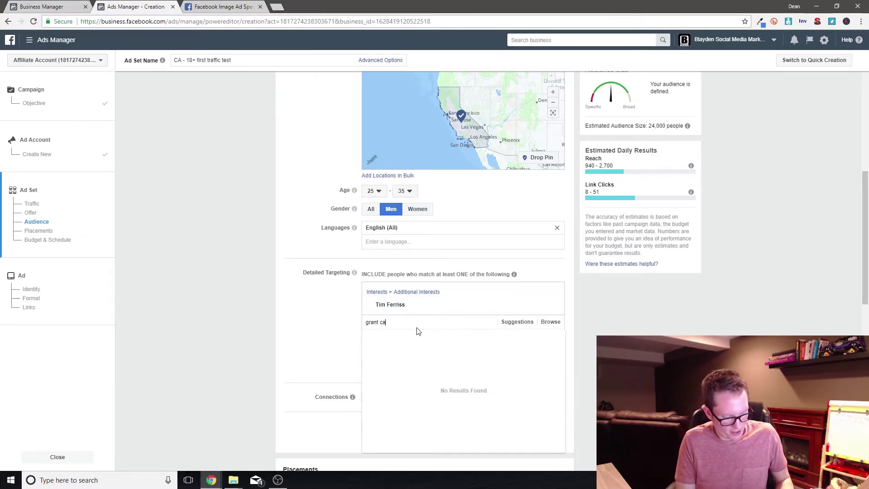
text(rdone)
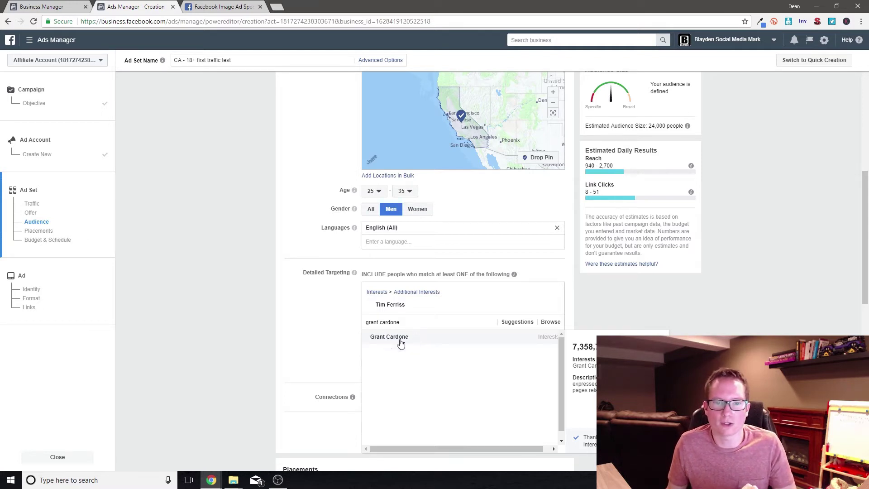
click(410, 338)
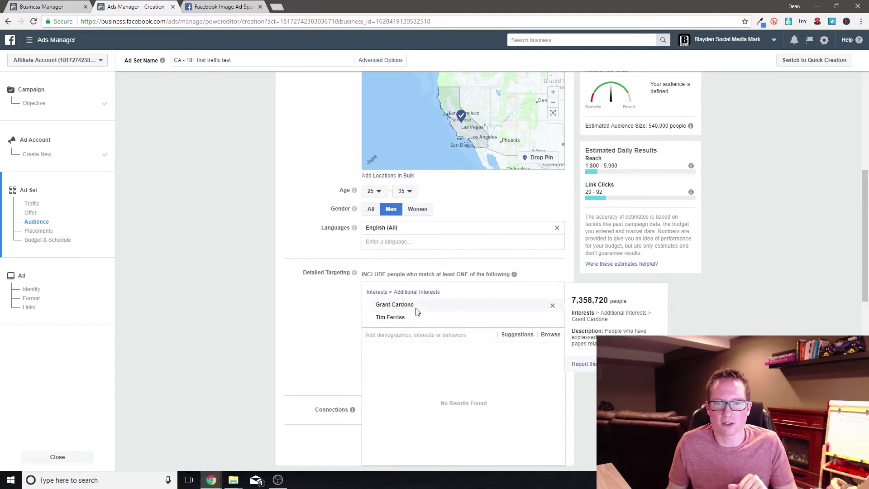
click(552, 307)
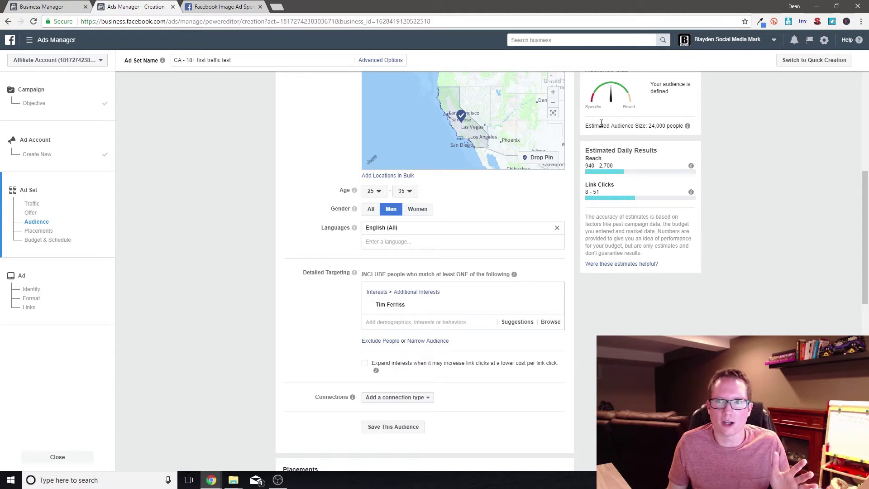
- Narrow the audience so that people must also match the interest Grant Cardone
scroll(511, 293, down, 1)
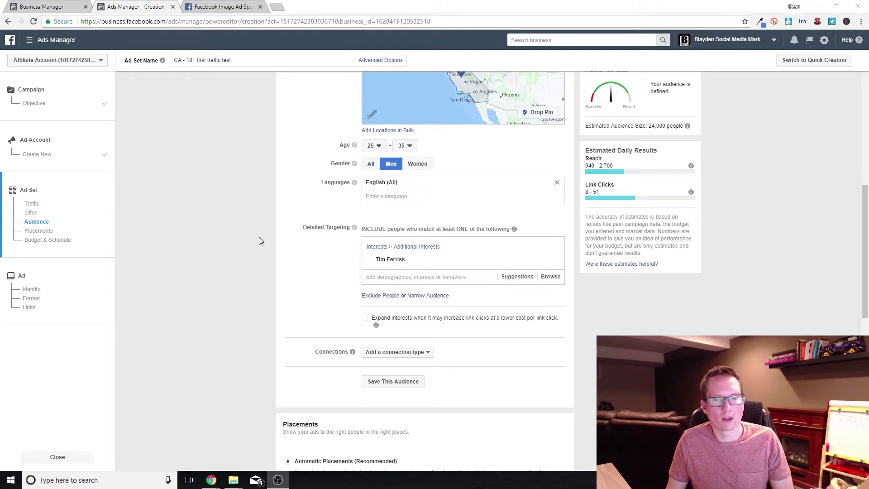
click(423, 297)
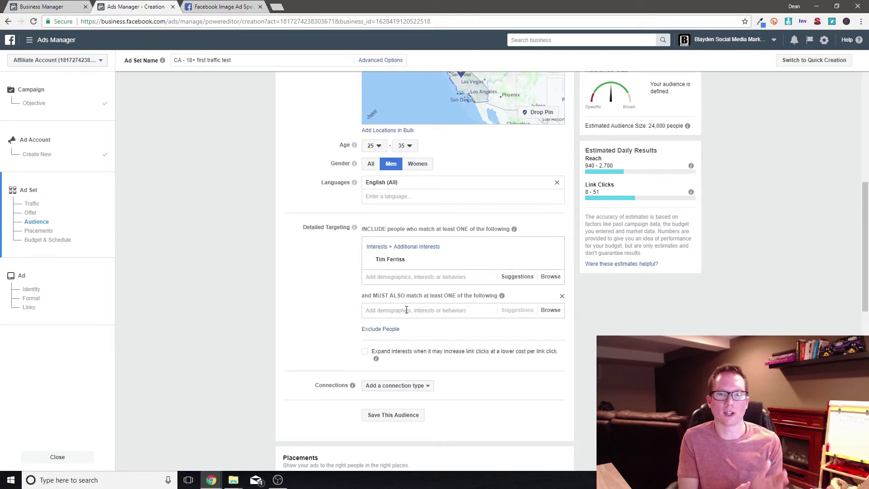
click(407, 310)
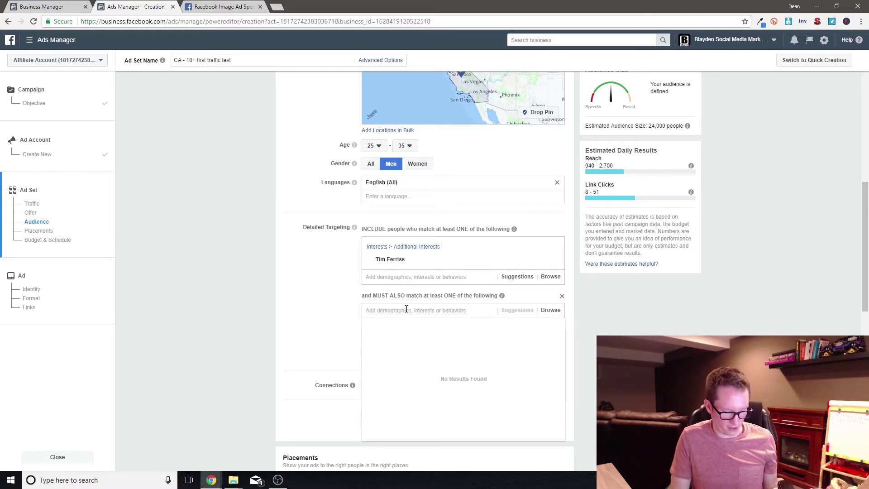
text(grant)
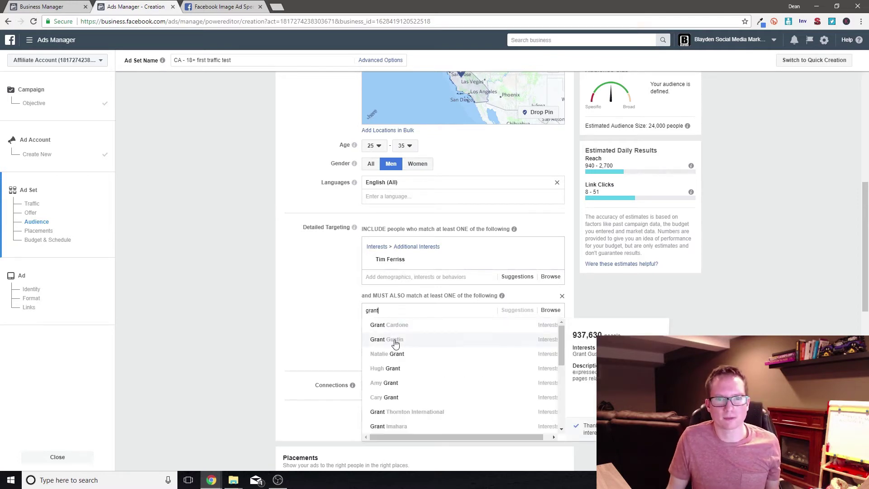
click(394, 326)
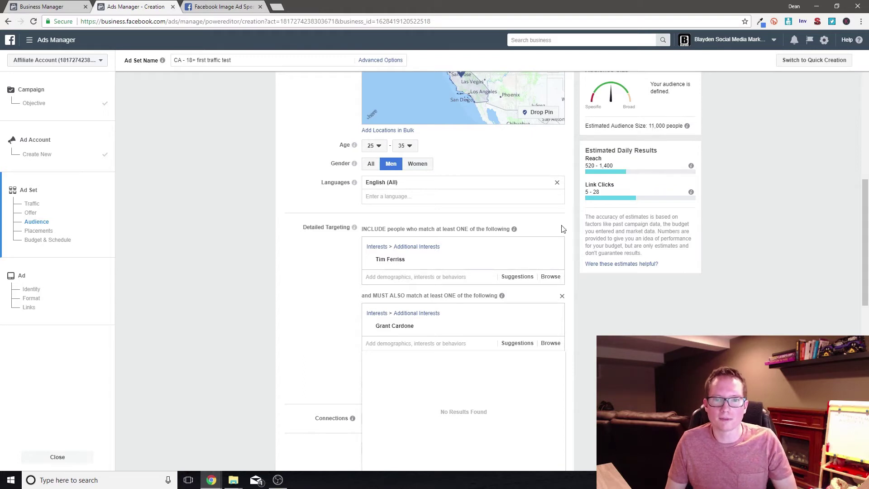
- Remove the Grant Cardone narrowing condition and add an empty exclusion group to the detailed targeting
click(563, 298)
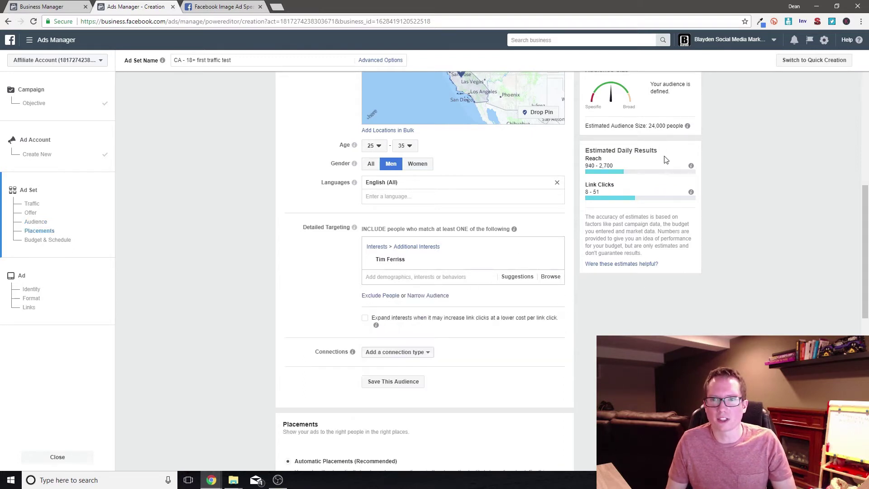
scroll(492, 302, down, 1)
click(380, 250)
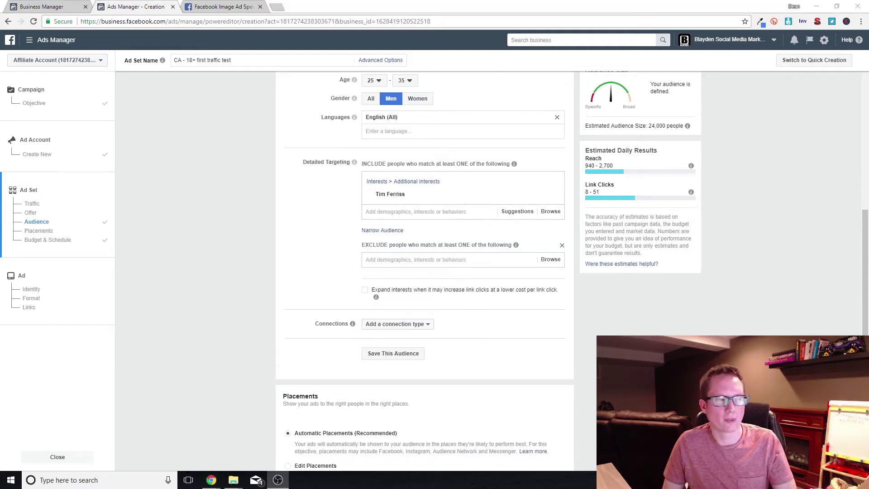
- Examine the connection types available for Facebook Pages, apps and events without adding one
click(428, 326)
mouse_move(407, 273)
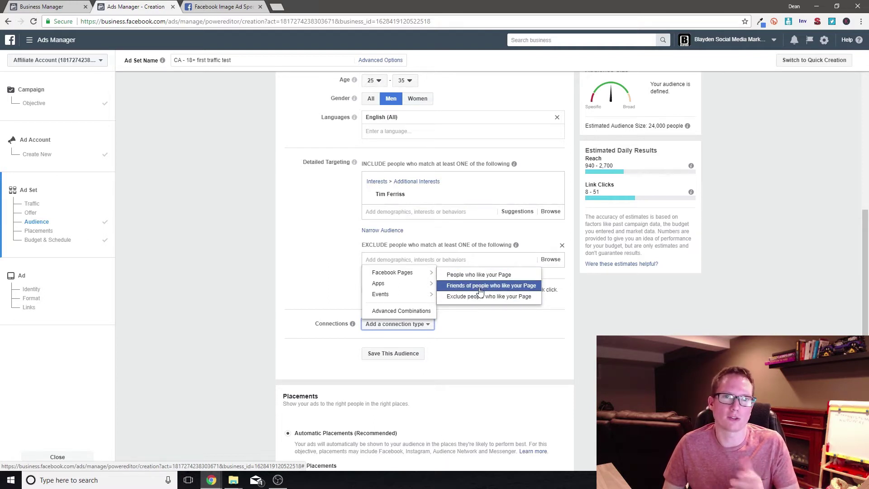
mouse_move(418, 289)
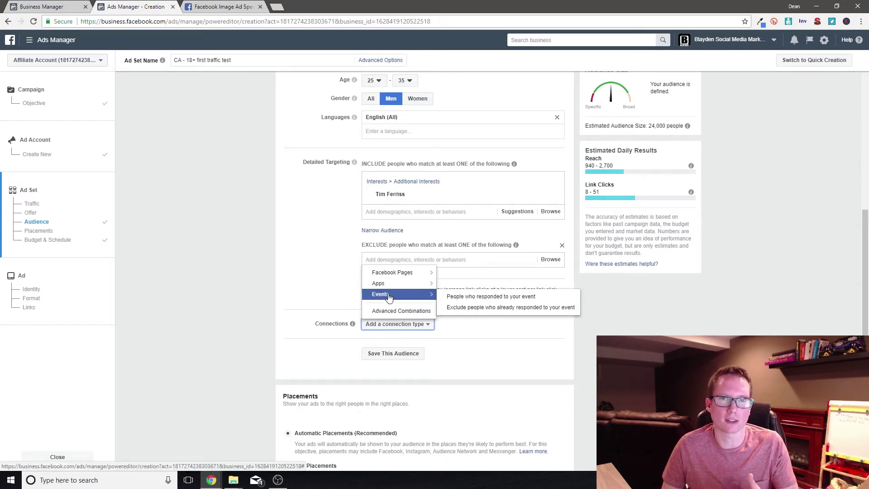
click(578, 371)
- Switch the ad set from automatic placements to manually edited placements
scroll(506, 332, down, 2)
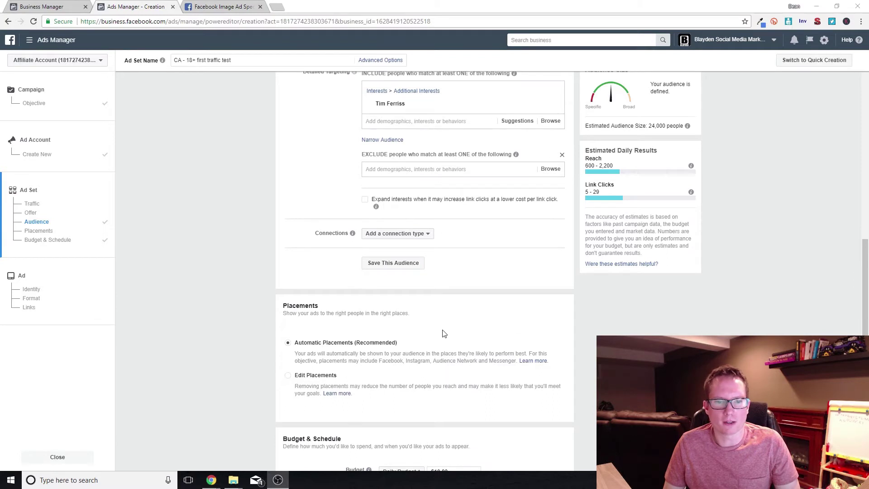
scroll(457, 308, down, 3)
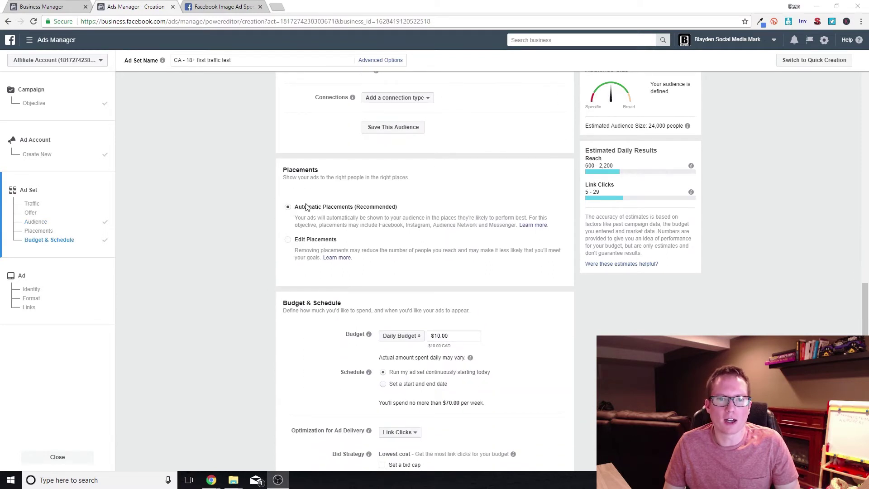
click(288, 239)
scroll(488, 246, down, 1)
scroll(488, 246, down, 2)
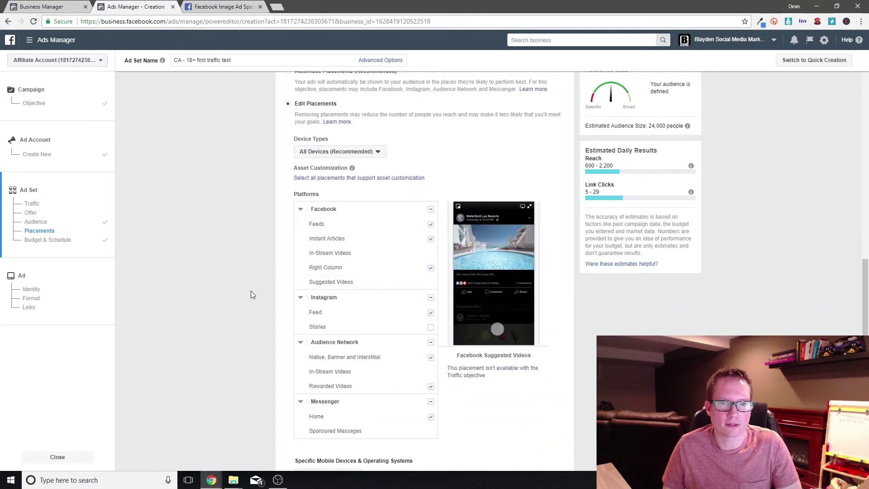
- Limit the placements to Facebook Feeds by deselecting Instant Articles, Right Column, Instagram, Audience Network and Messenger
click(433, 241)
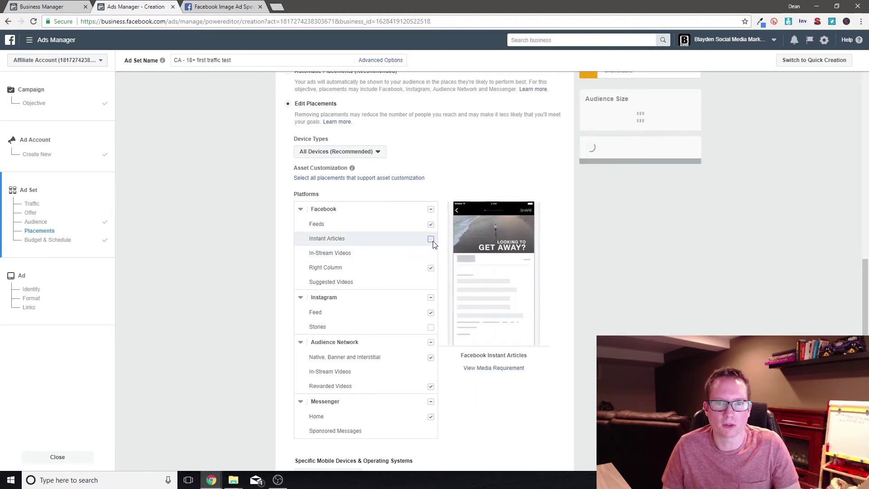
click(431, 270)
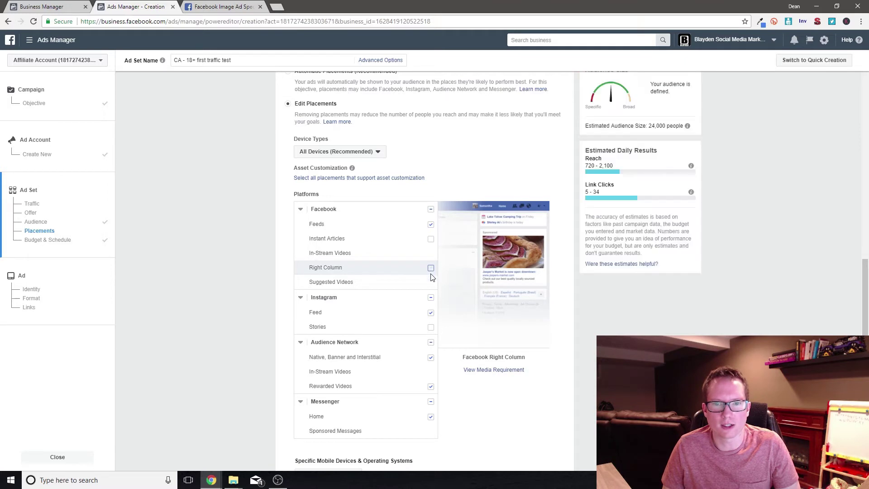
click(432, 314)
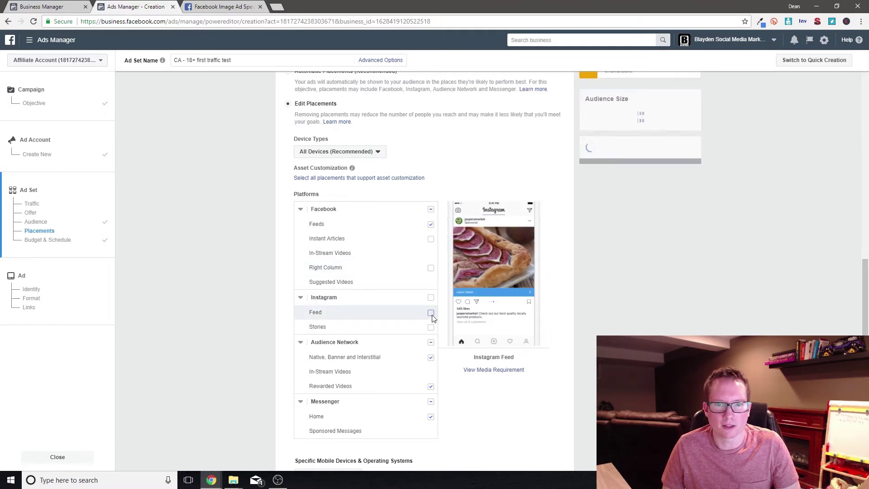
click(431, 358)
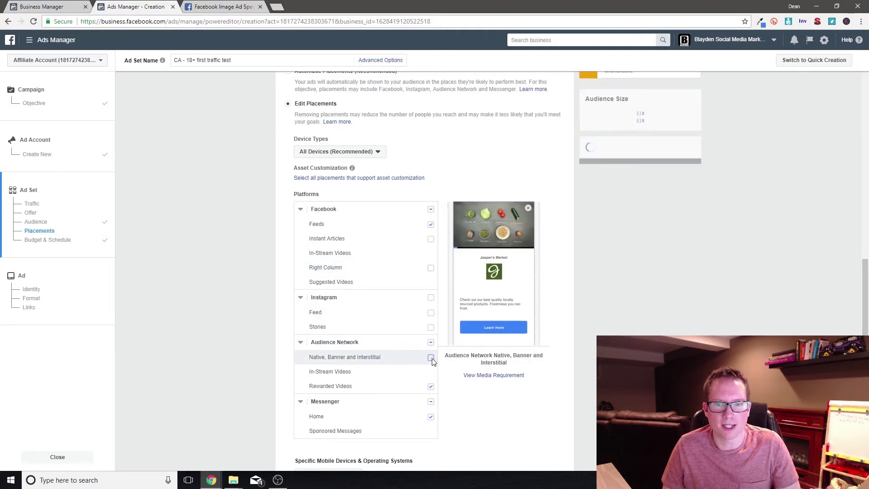
click(431, 402)
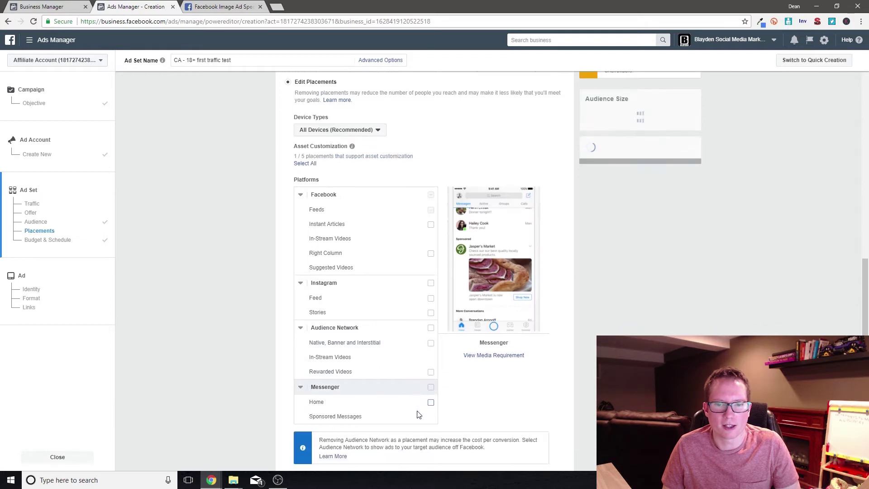
- Check the device type options for the placements and select All Devices (Recommended)
scroll(417, 411, down, 2)
scroll(417, 412, up, 3)
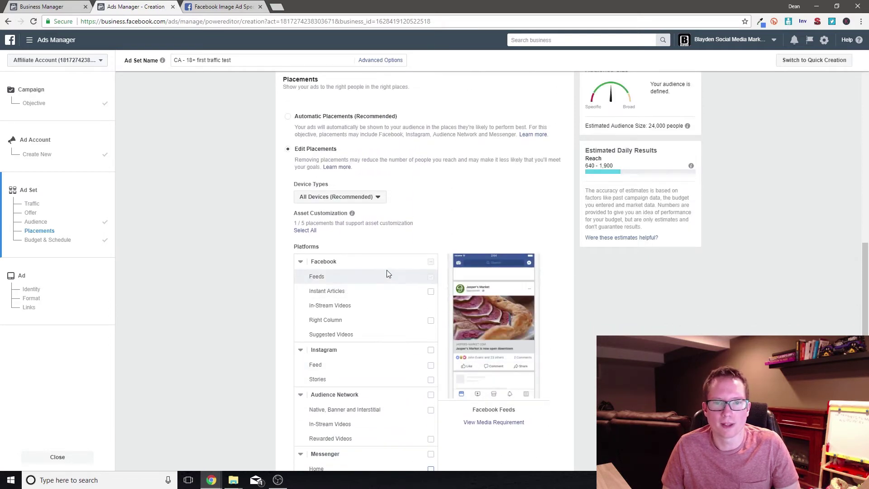
scroll(386, 274, down, 2)
scroll(406, 349, up, 2)
scroll(397, 391, up, 2)
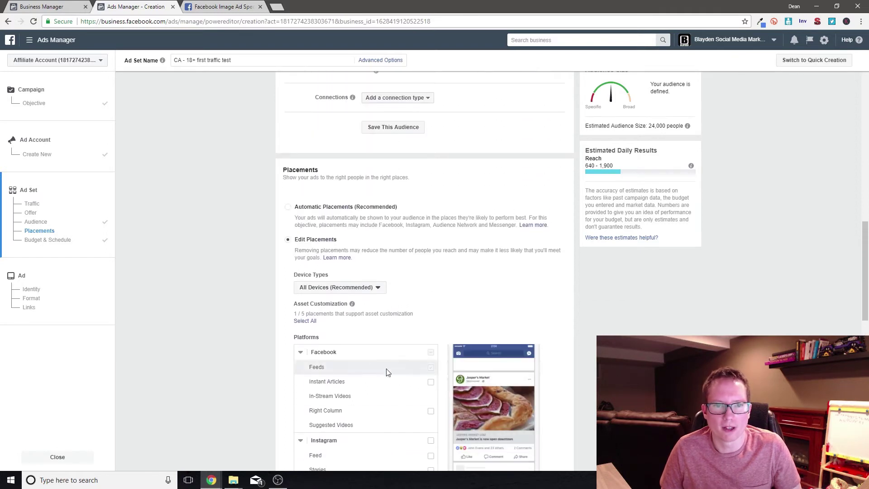
click(367, 288)
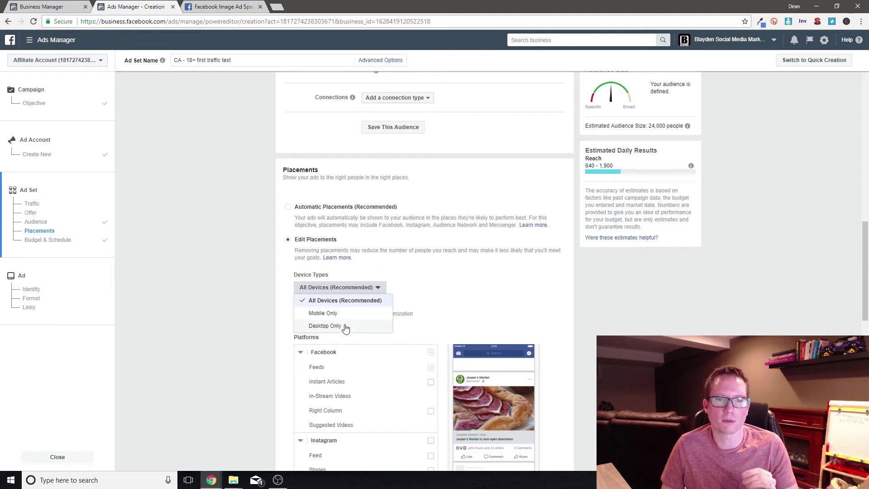
click(356, 302)
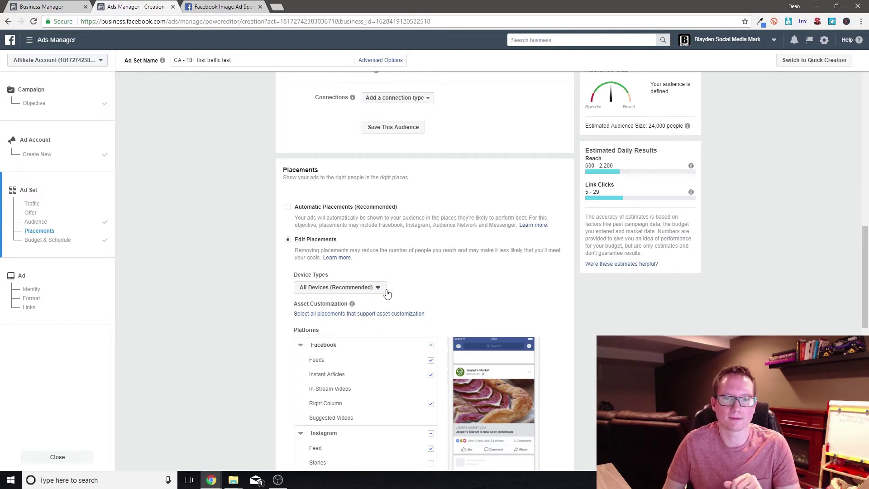
- Set the ad set's daily budget to $3.33
scroll(438, 278, down, 2)
scroll(438, 279, down, 8)
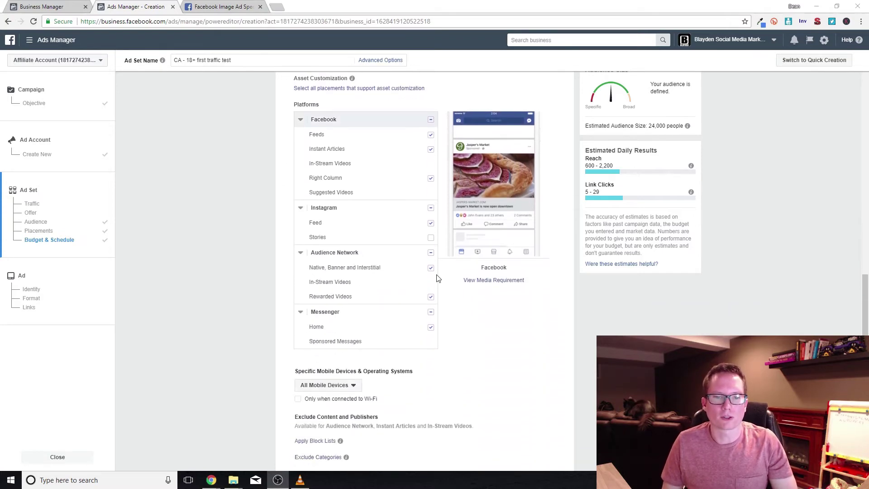
scroll(479, 271, down, 2)
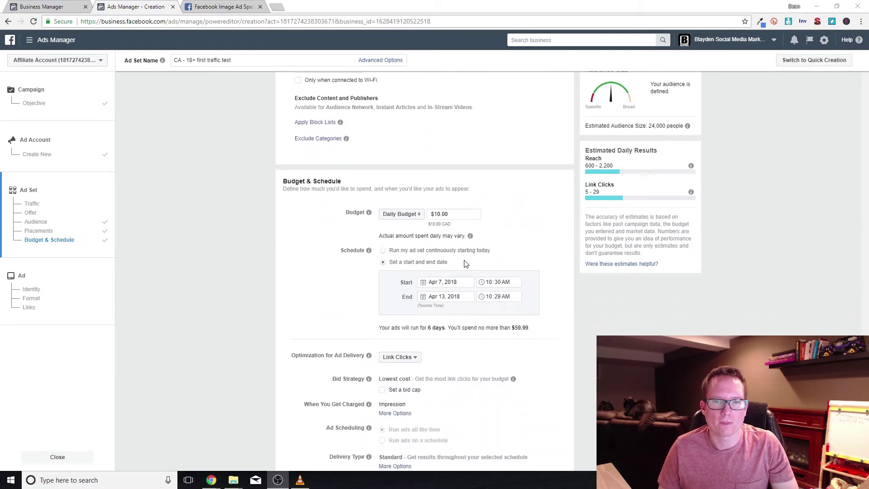
click(469, 213)
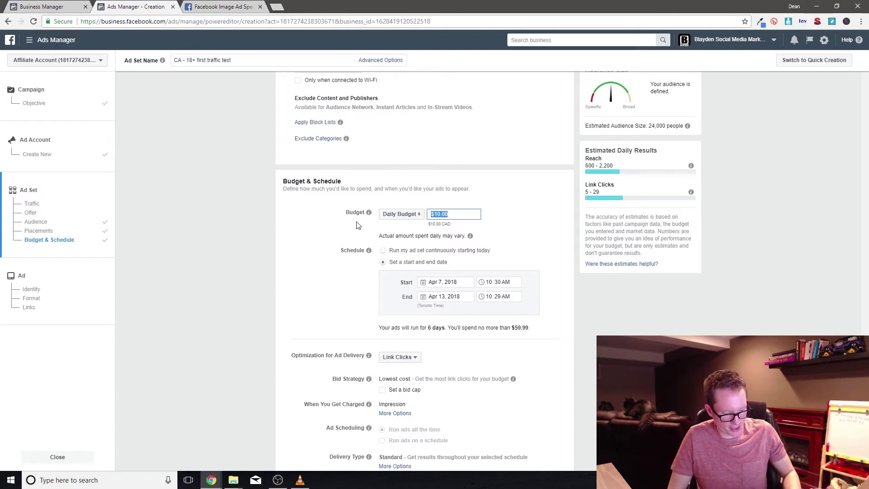
text(3.33)
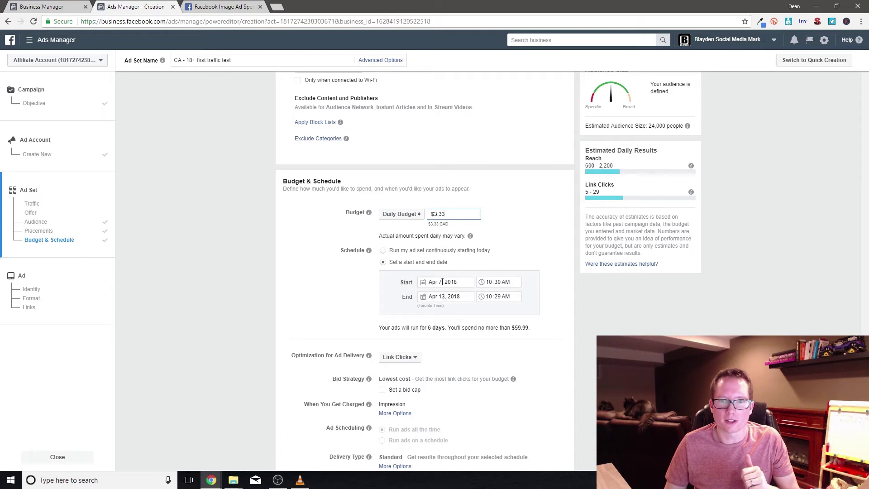
- Set the end date of the ad set's schedule to May 7, 2018
click(440, 297)
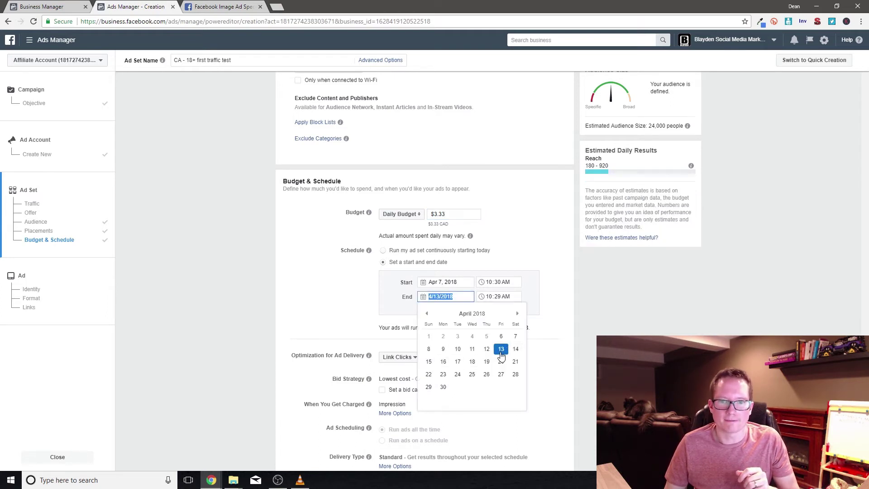
click(519, 314)
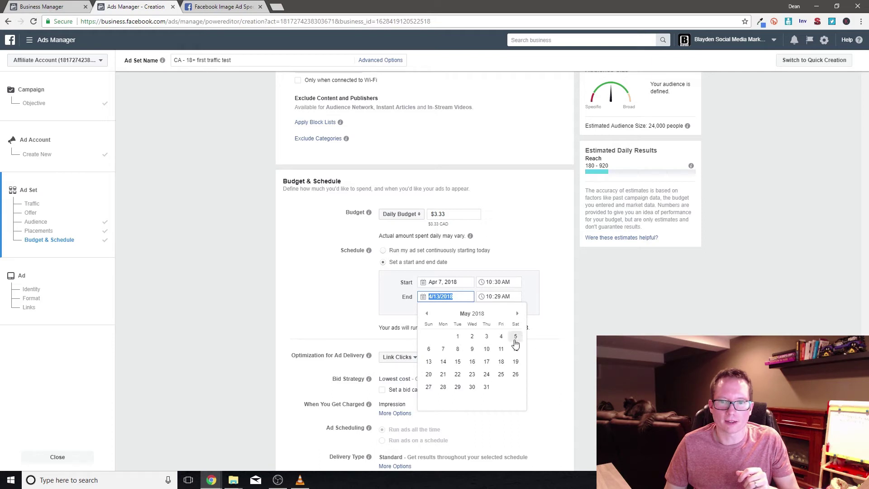
click(430, 350)
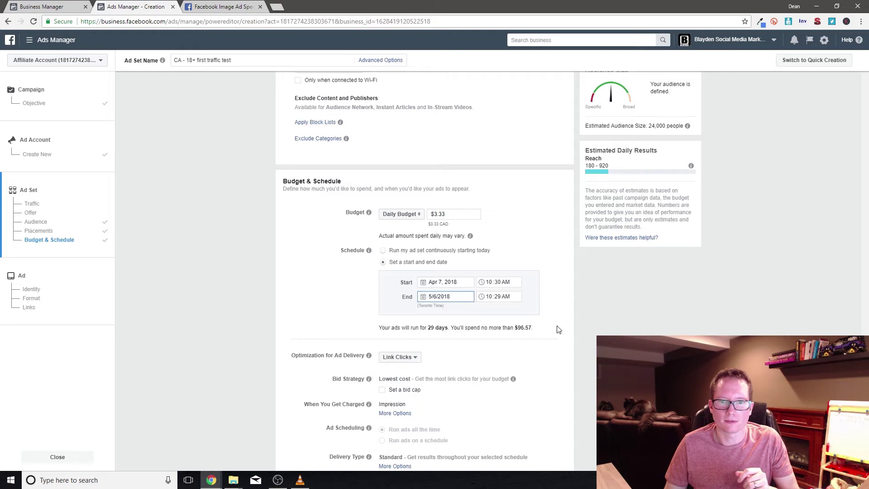
click(448, 297)
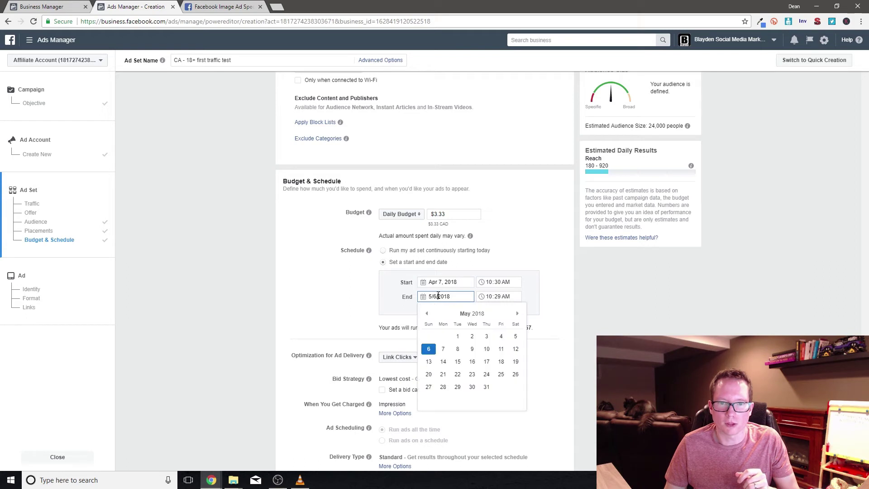
click(444, 350)
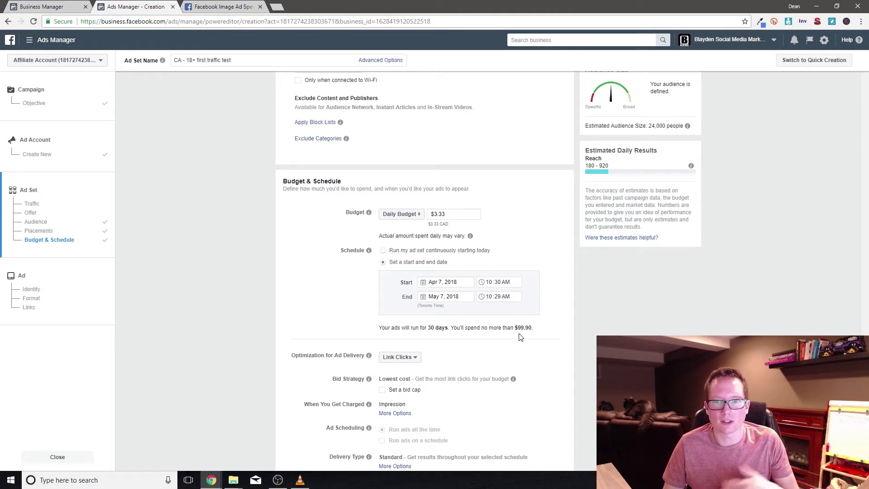
- Choose Single Image as the ad's format and upload a portrait photo as its image
scroll(517, 327, down, 1)
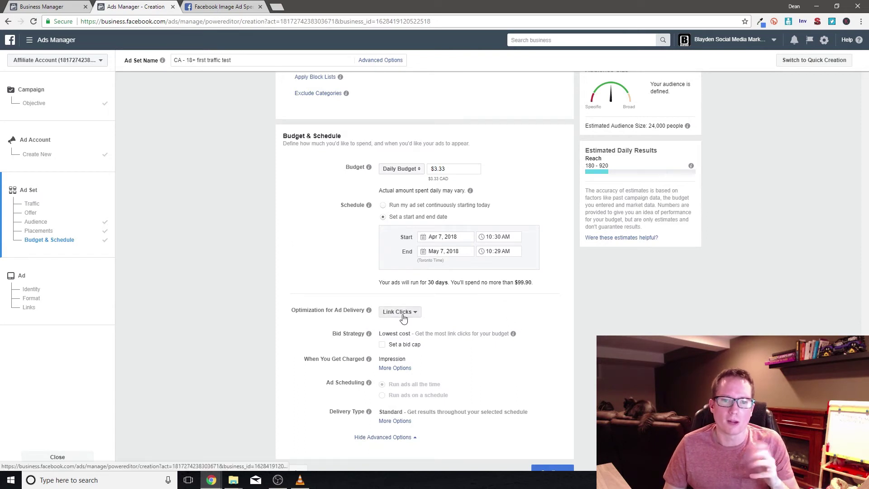
scroll(404, 321, down, 1)
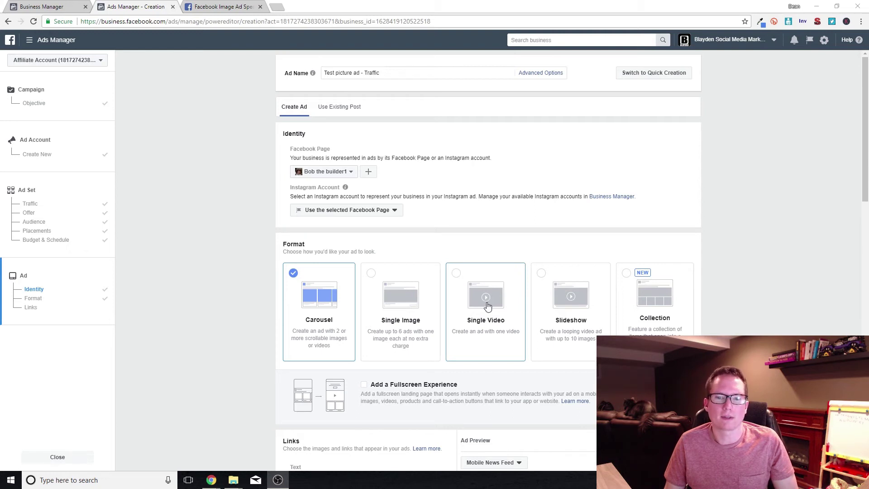
click(373, 277)
scroll(434, 209, down, 4)
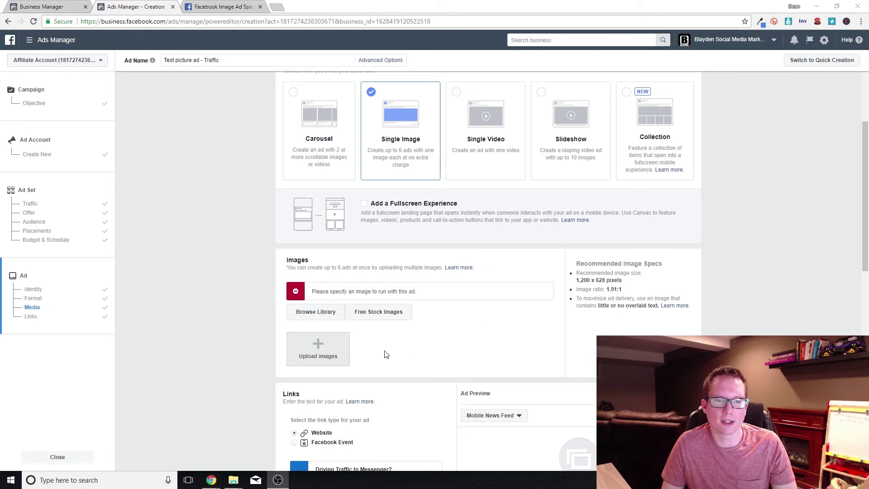
click(318, 348)
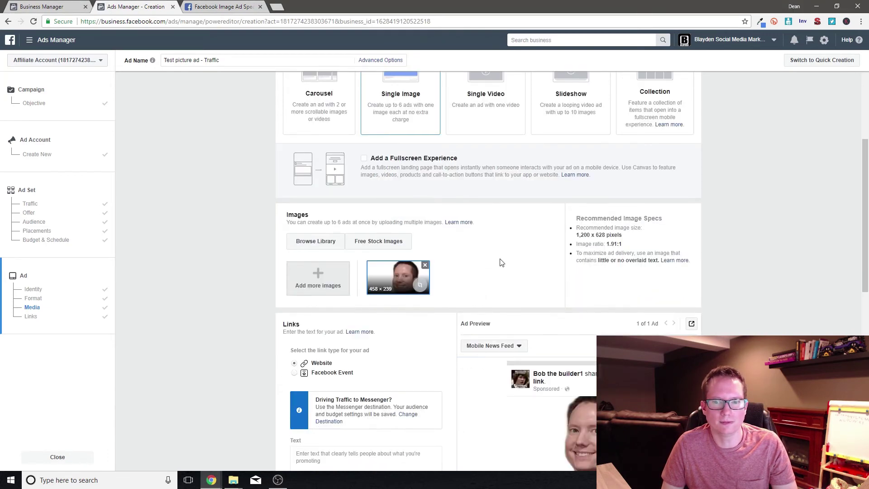
- Enter "How to Start a Profitable Business in 2018" as the ad's text
scroll(501, 247, down, 3)
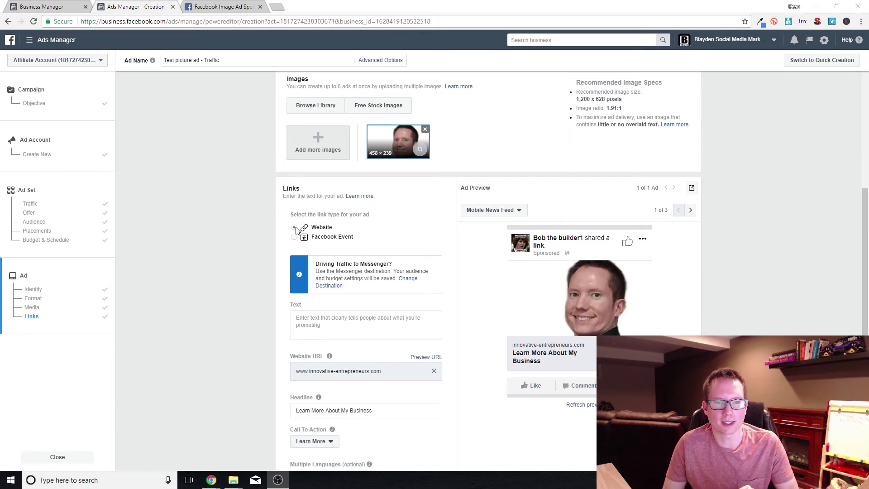
click(353, 324)
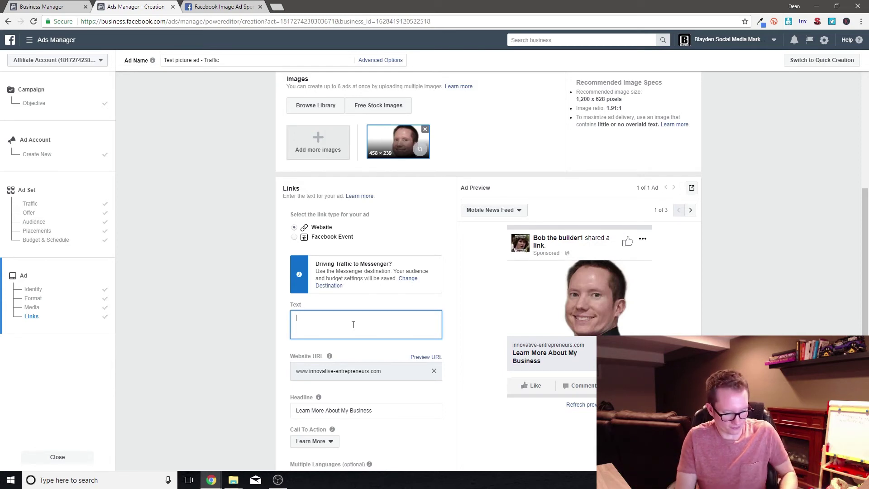
text(How to Start a Profitable Business in 2018)
scroll(406, 326, down, 1)
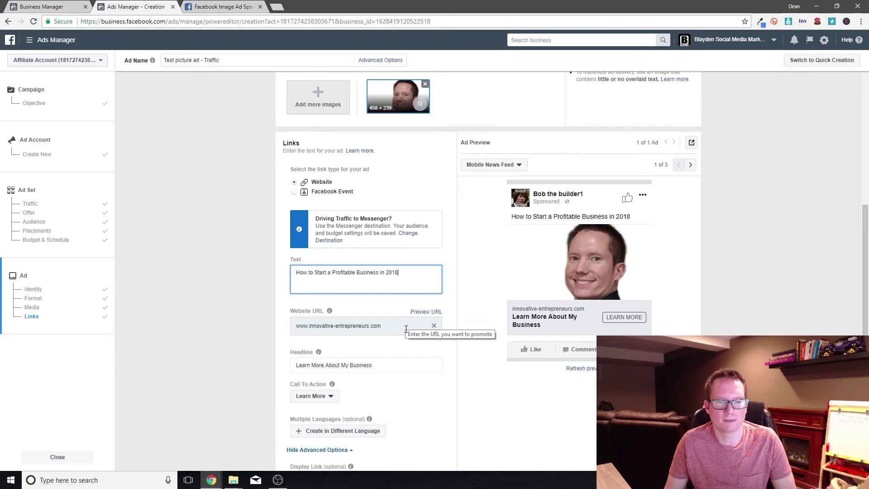
- Check the call-to-action choices for the ad and select Learn More
scroll(401, 335, down, 1)
click(385, 319)
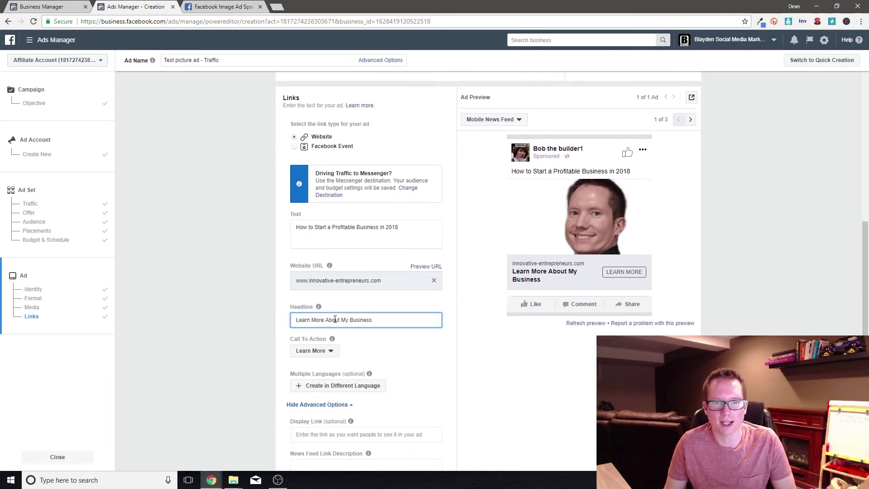
scroll(329, 312, down, 1)
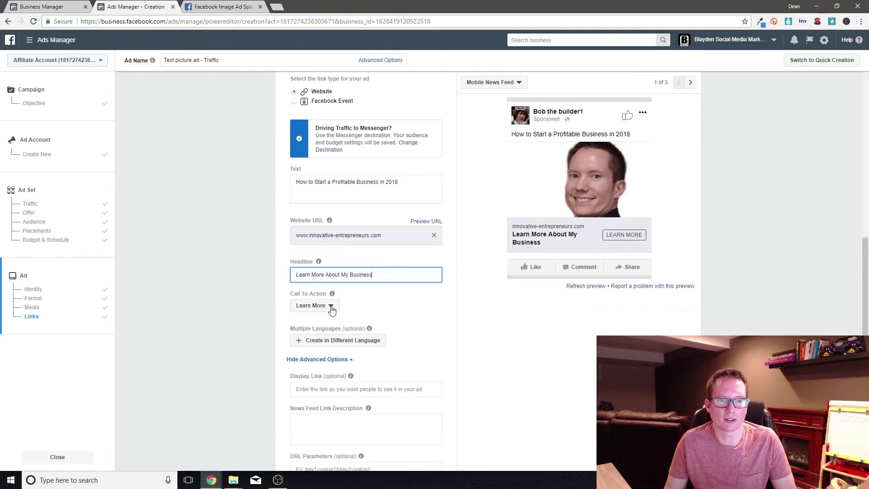
click(331, 308)
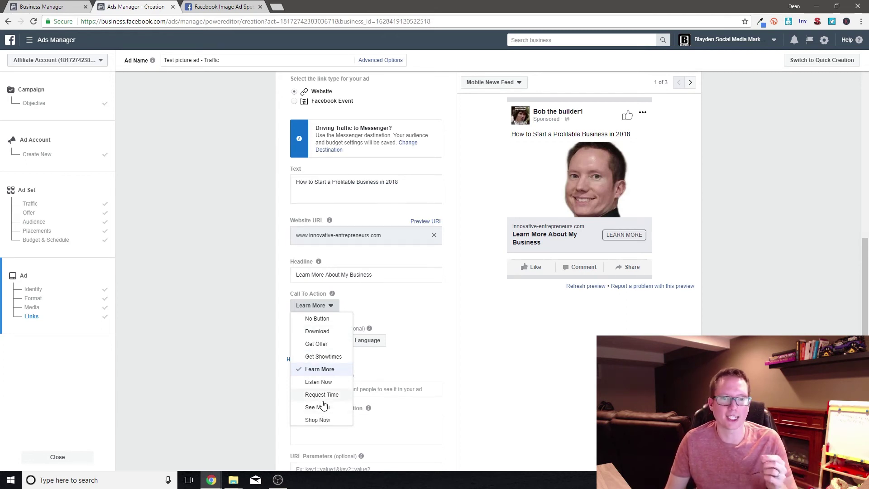
scroll(326, 372, down, 2)
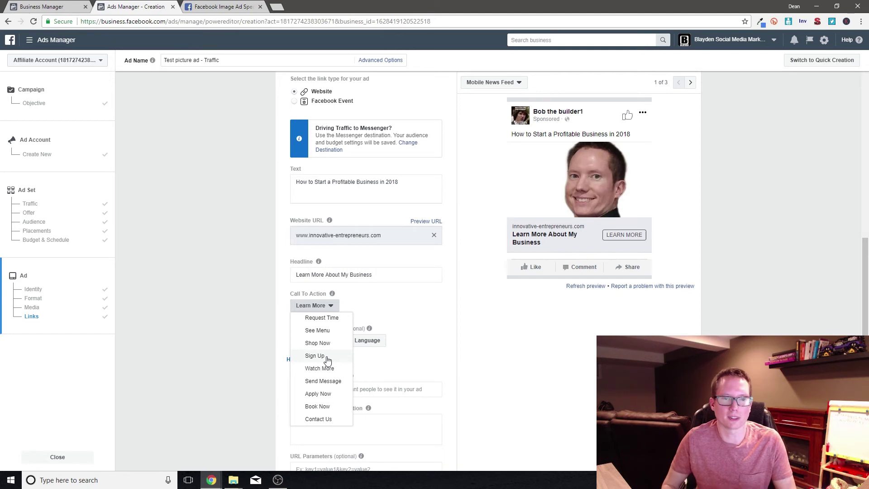
scroll(328, 367, up, 3)
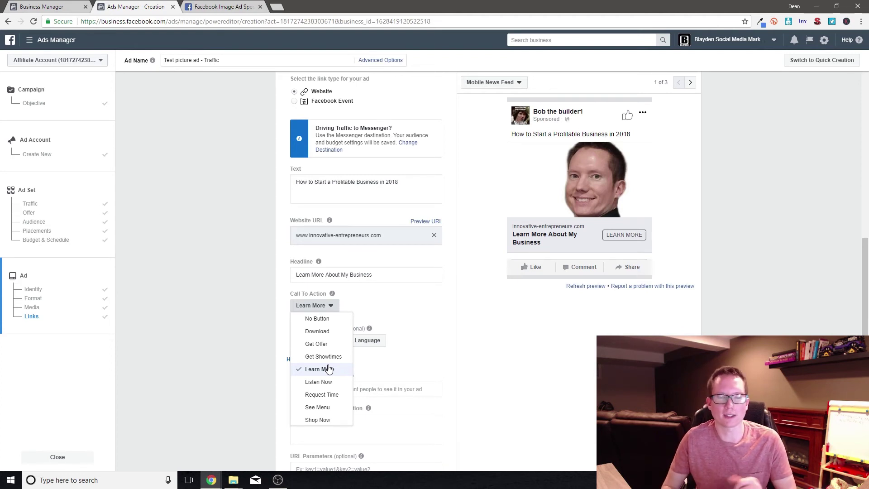
click(329, 369)
scroll(335, 317, down, 3)
click(344, 252)
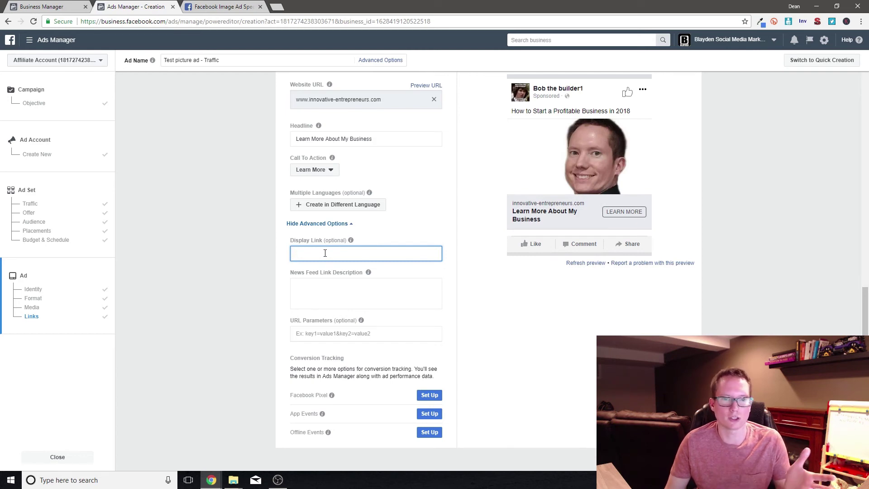
click(278, 273)
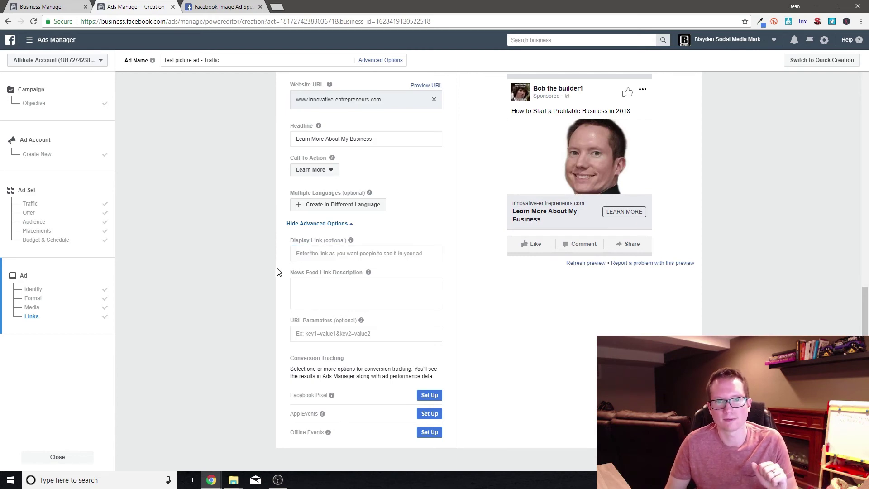
scroll(403, 349, up, 3)
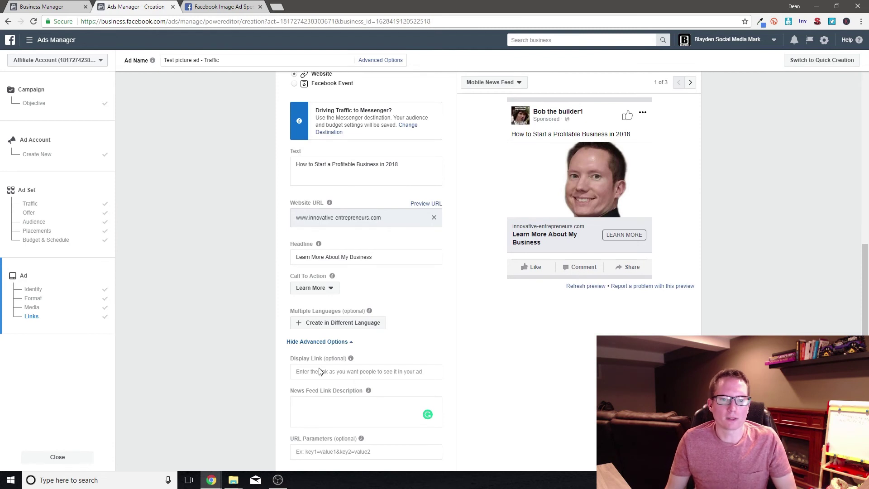
scroll(319, 374, down, 1)
scroll(318, 374, down, 2)
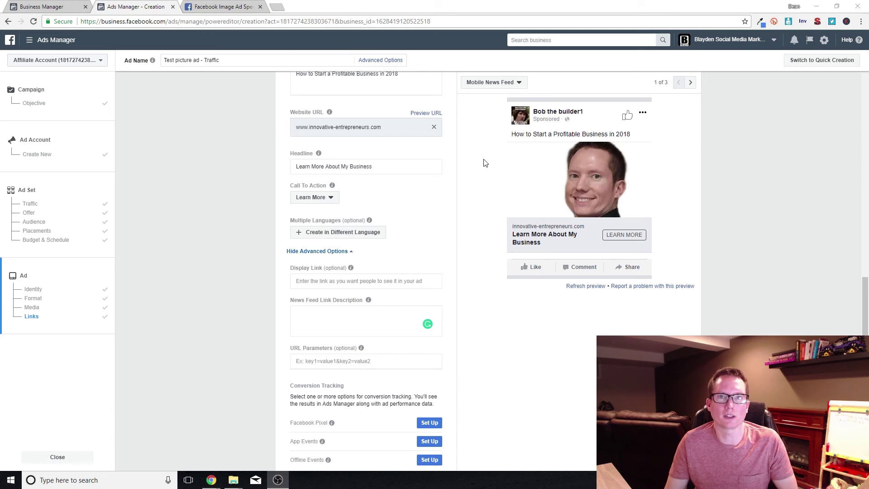
- Preview the ad in the Feature Phone and Desktop News Feed placements
click(519, 85)
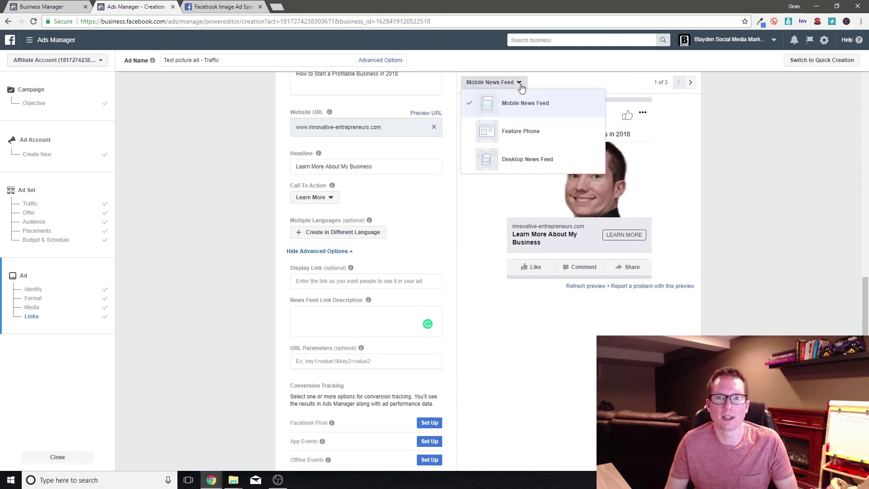
click(519, 142)
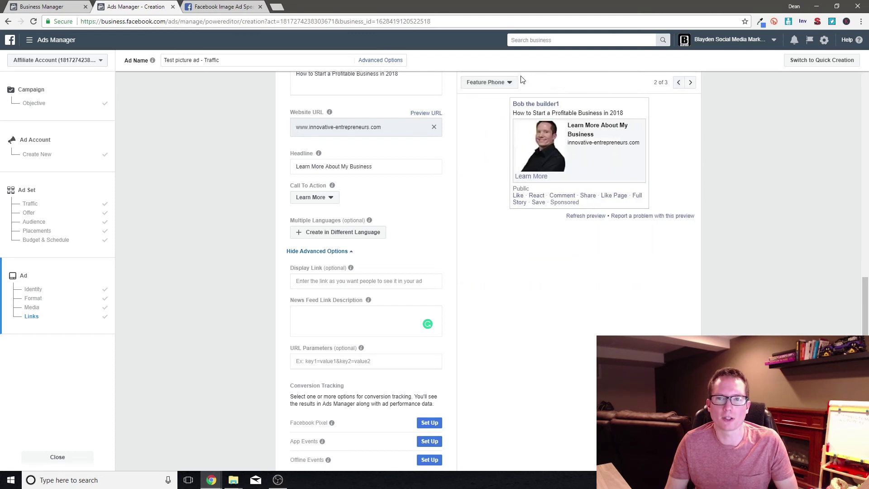
click(506, 85)
click(545, 159)
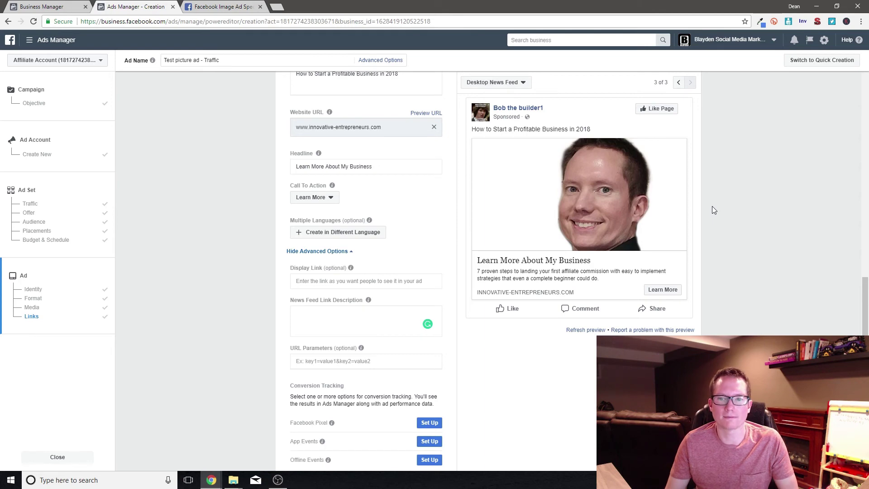
mouse_move(648, 211)
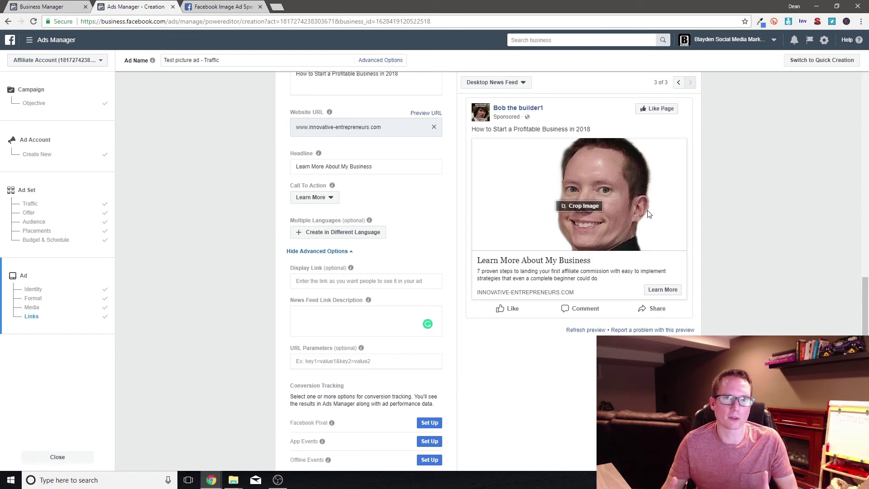
- Open the final review of the draft campaign and check its campaign, ad set and ad details
scroll(403, 380, down, 2)
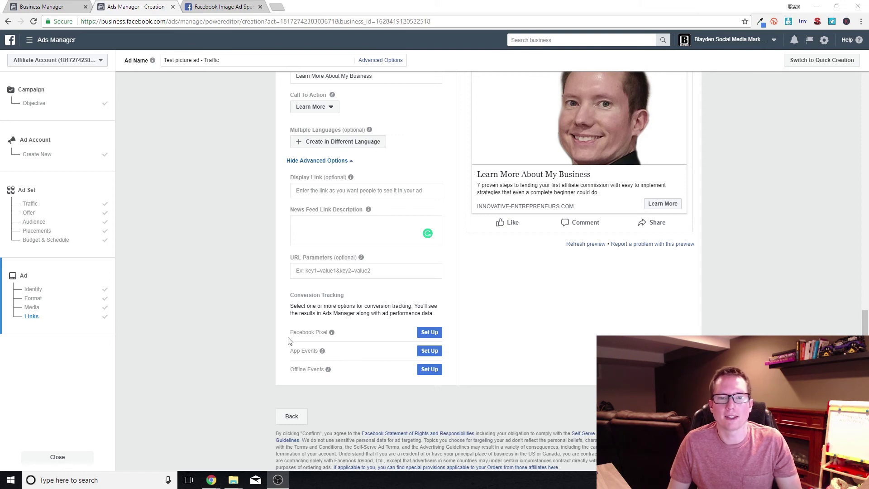
mouse_move(332, 334)
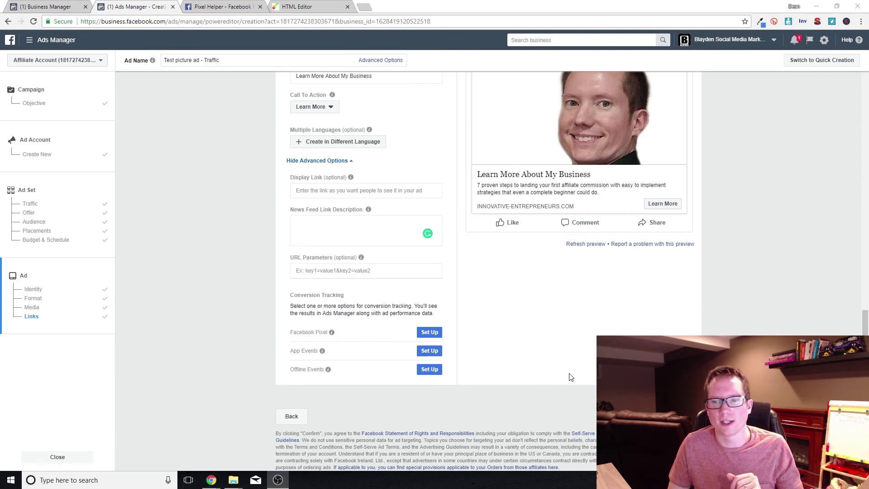
click(650, 416)
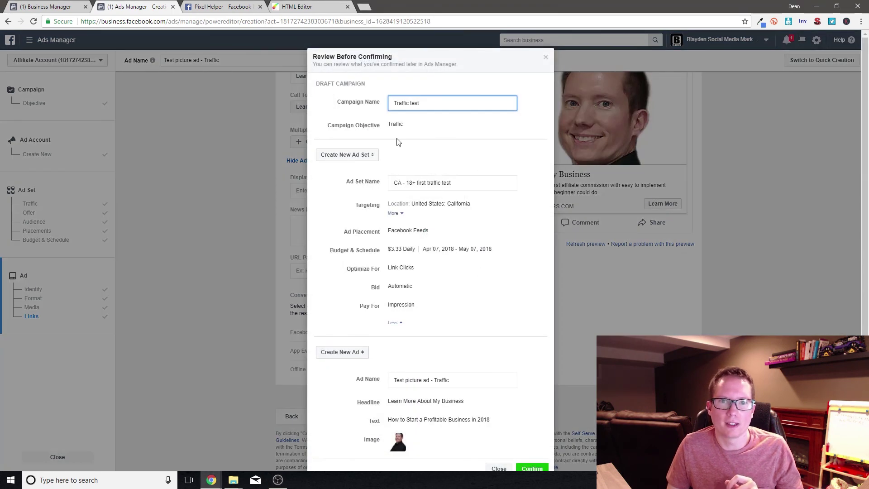
scroll(398, 142, down, 1)
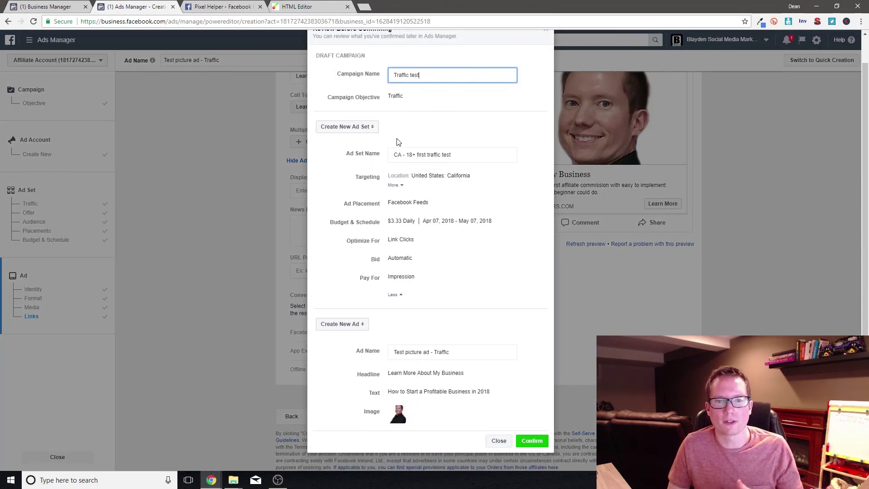